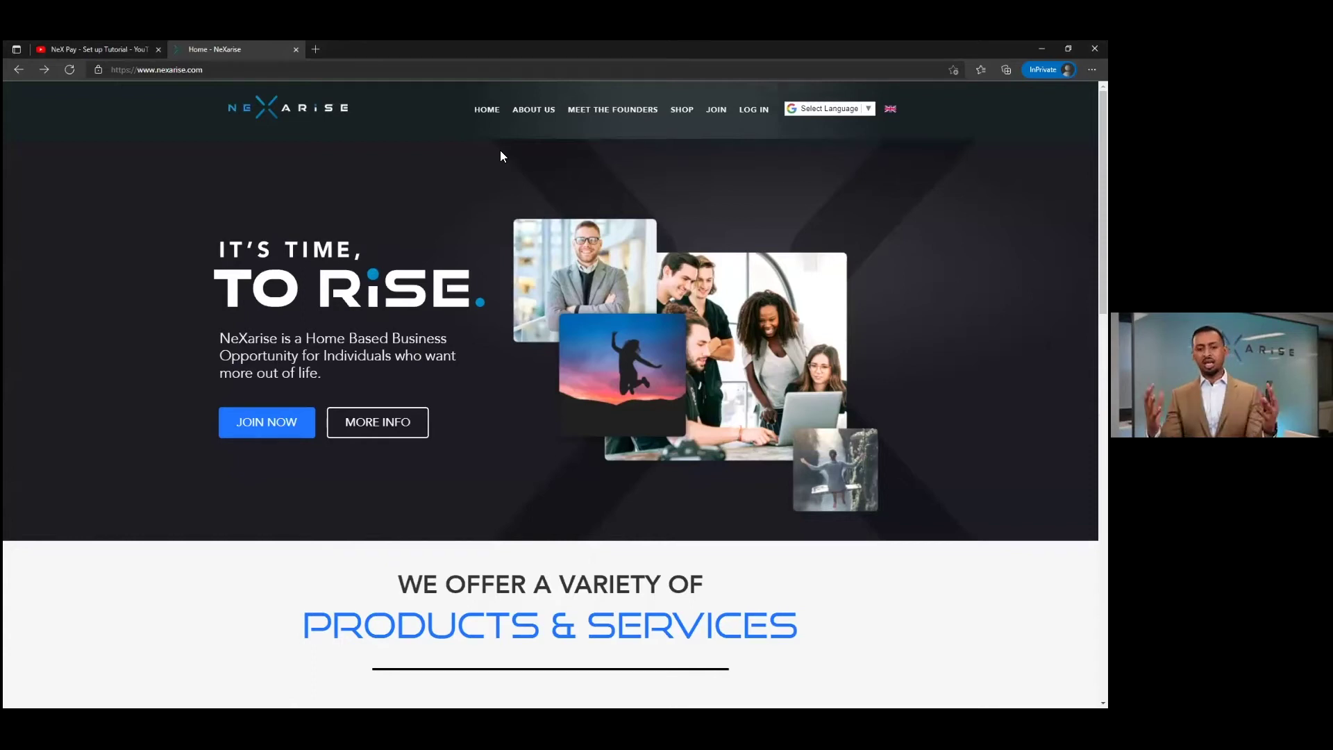
- Scroll the home page, then open the Google Select Language list of translation languages
scroll(507, 185, "down", 3)
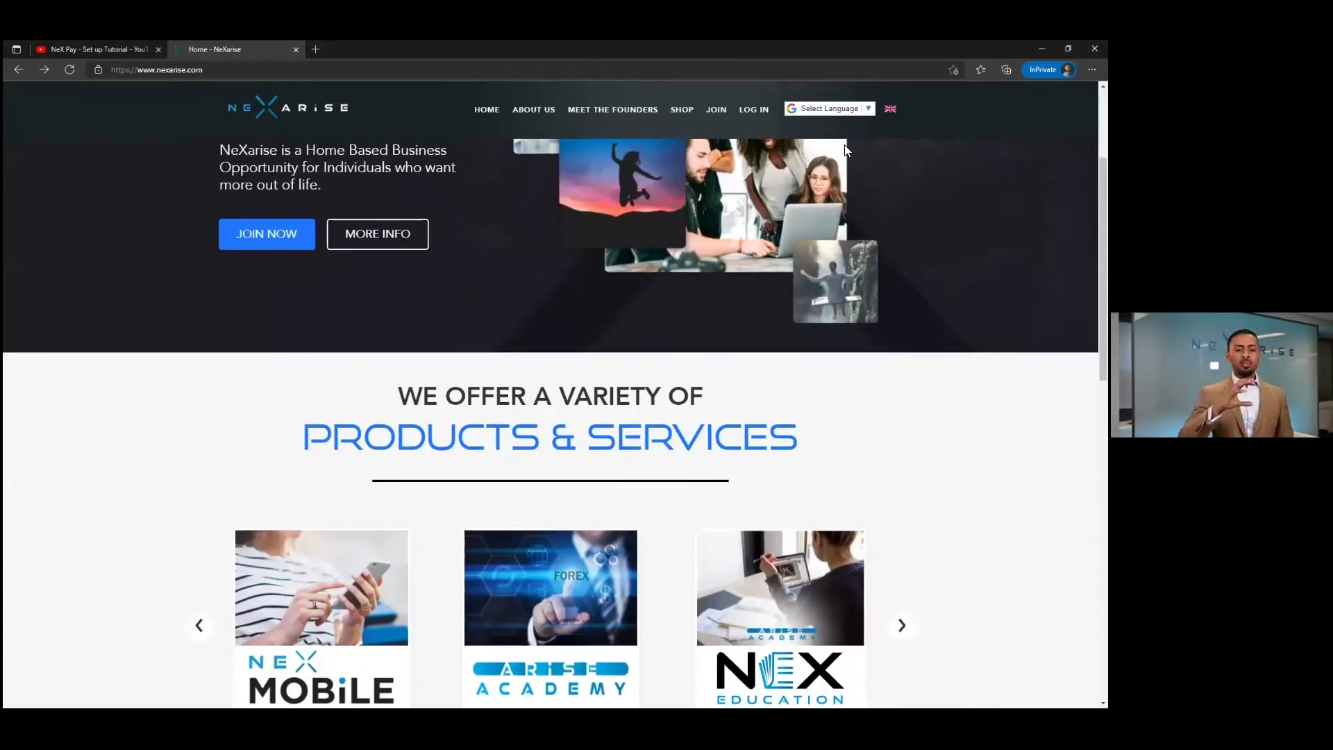
scroll(846, 147, "down", 2)
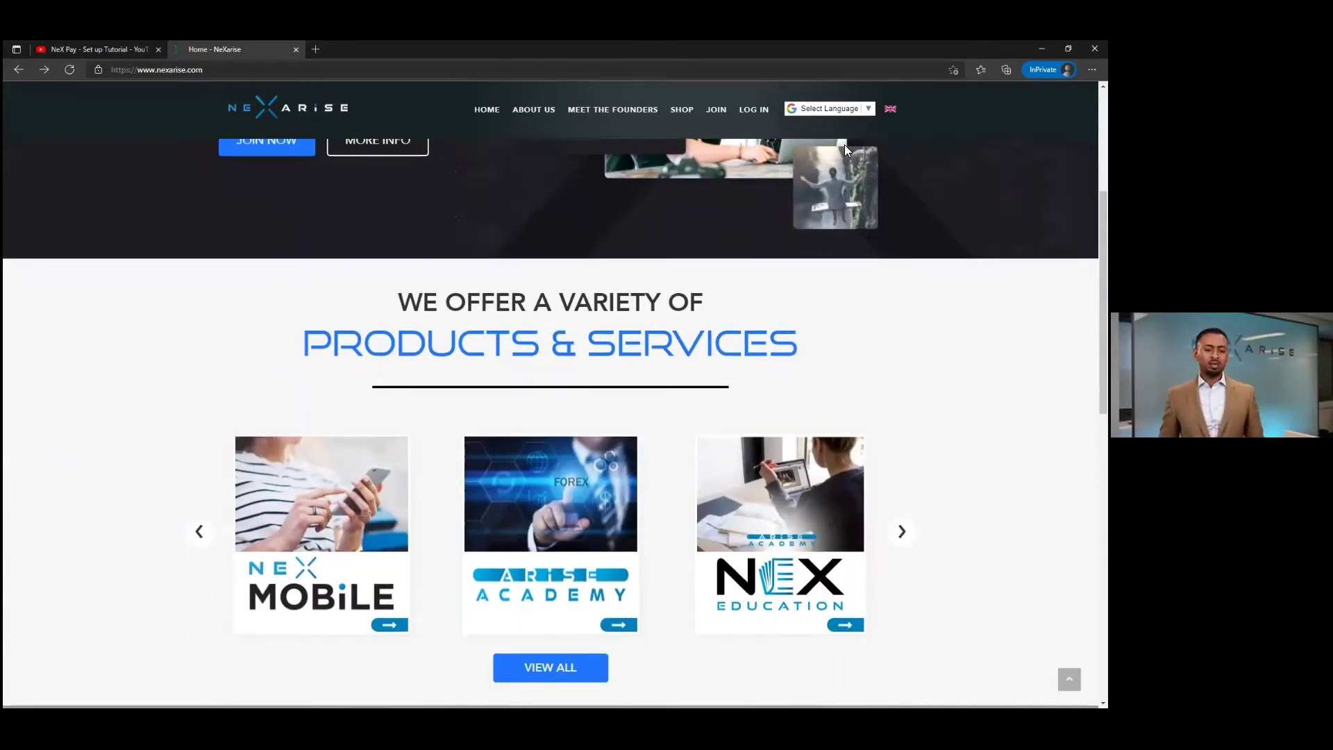
scroll(845, 146, "up", 3)
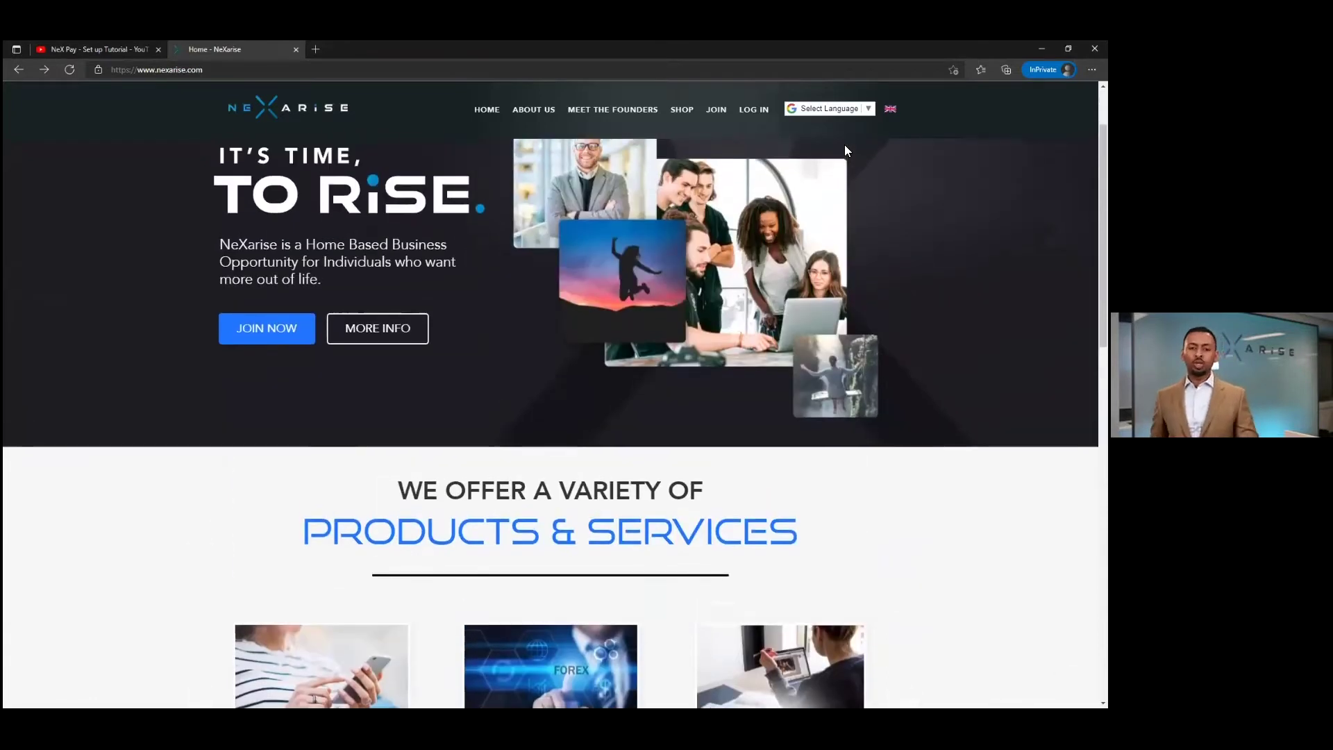
left_click(856, 120)
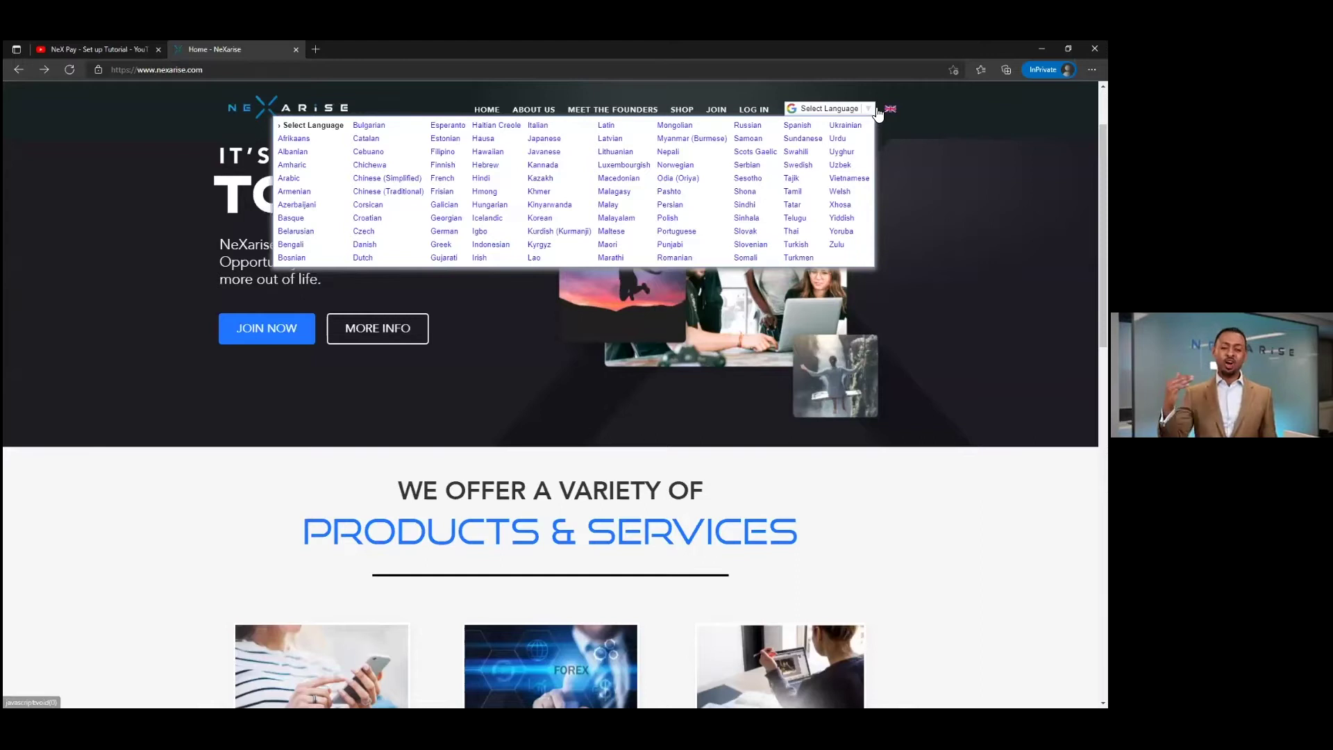
- Open the region selection page from the UK flag in the header
left_click(891, 112)
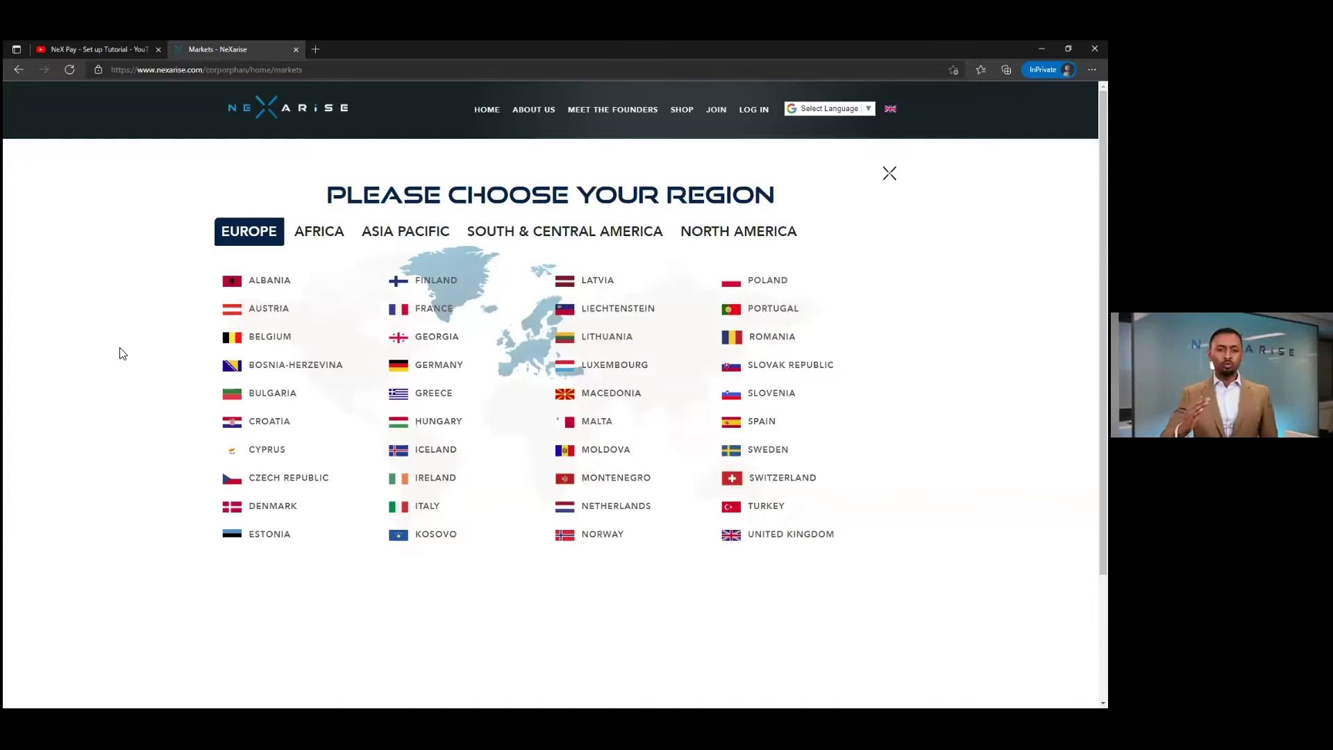
- Browse the Africa, Asia Pacific, South & Central America and North America markets, then choose Romania in Europe
left_click(319, 232)
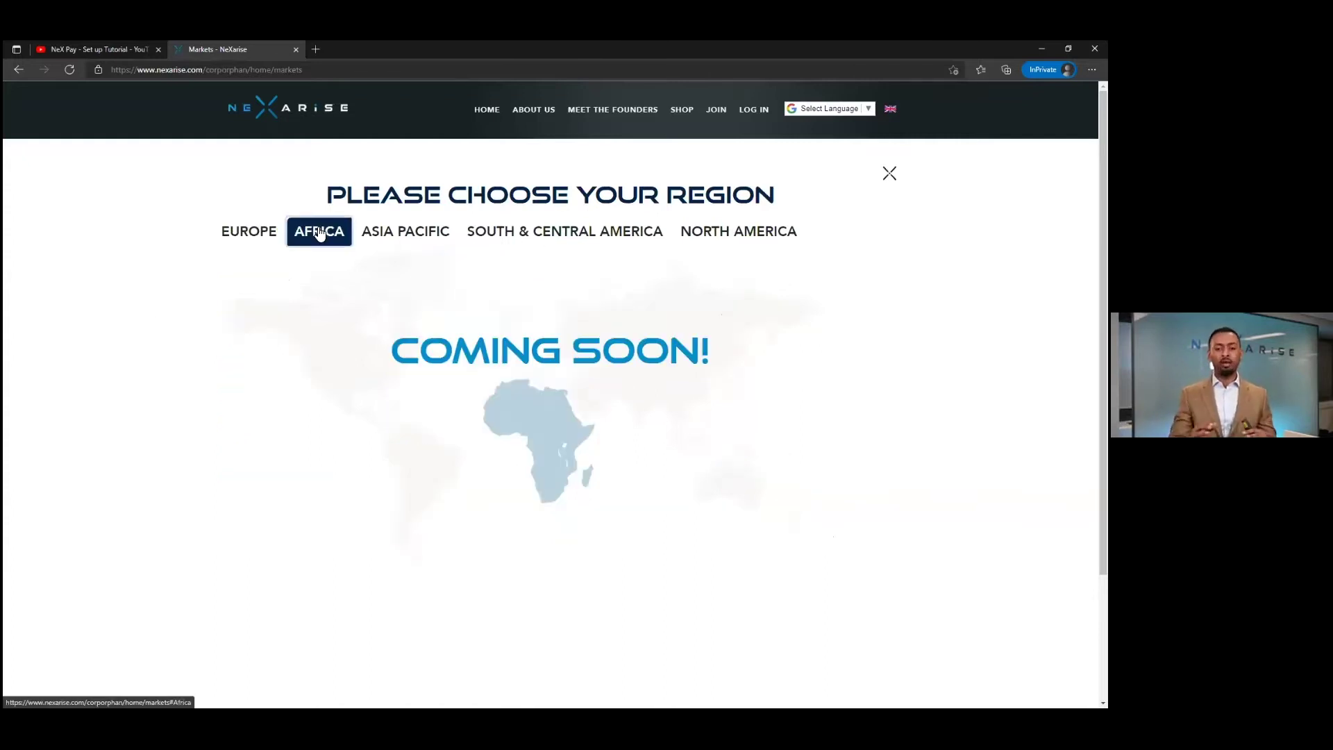
left_click(397, 238)
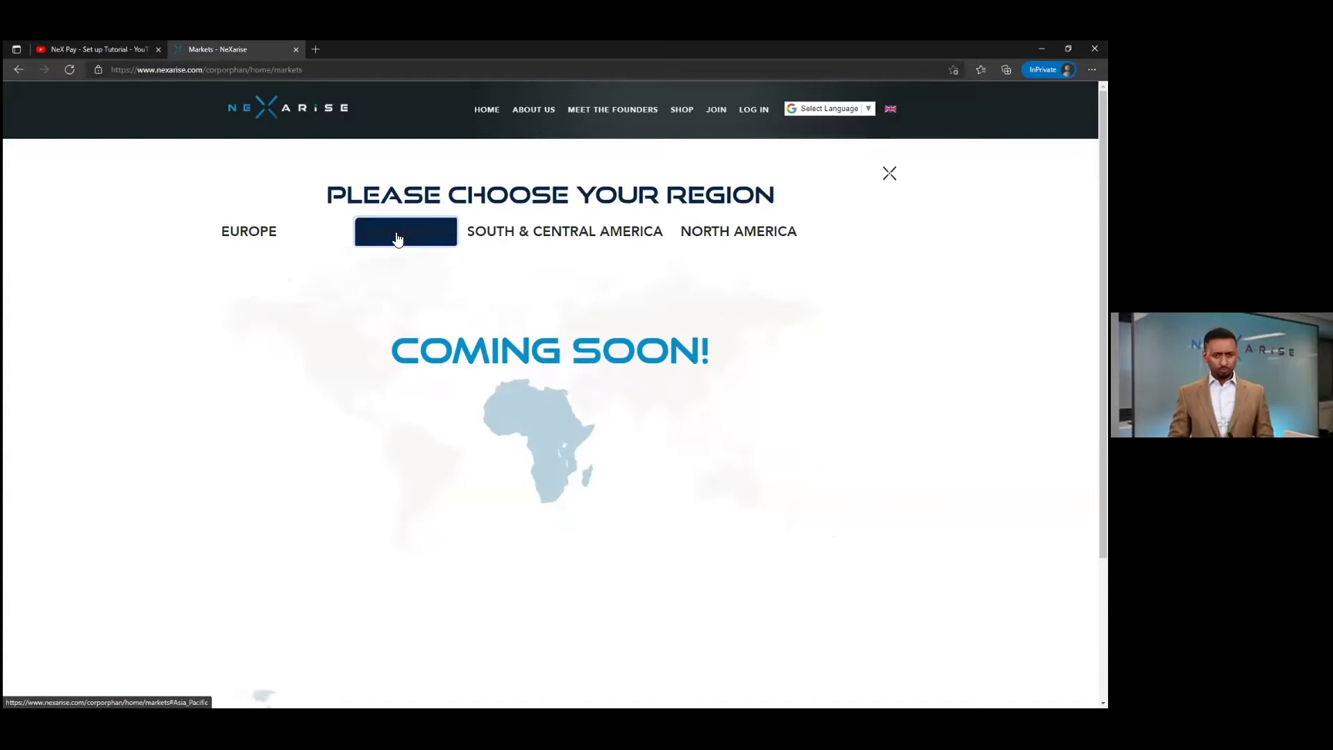
left_click(505, 236)
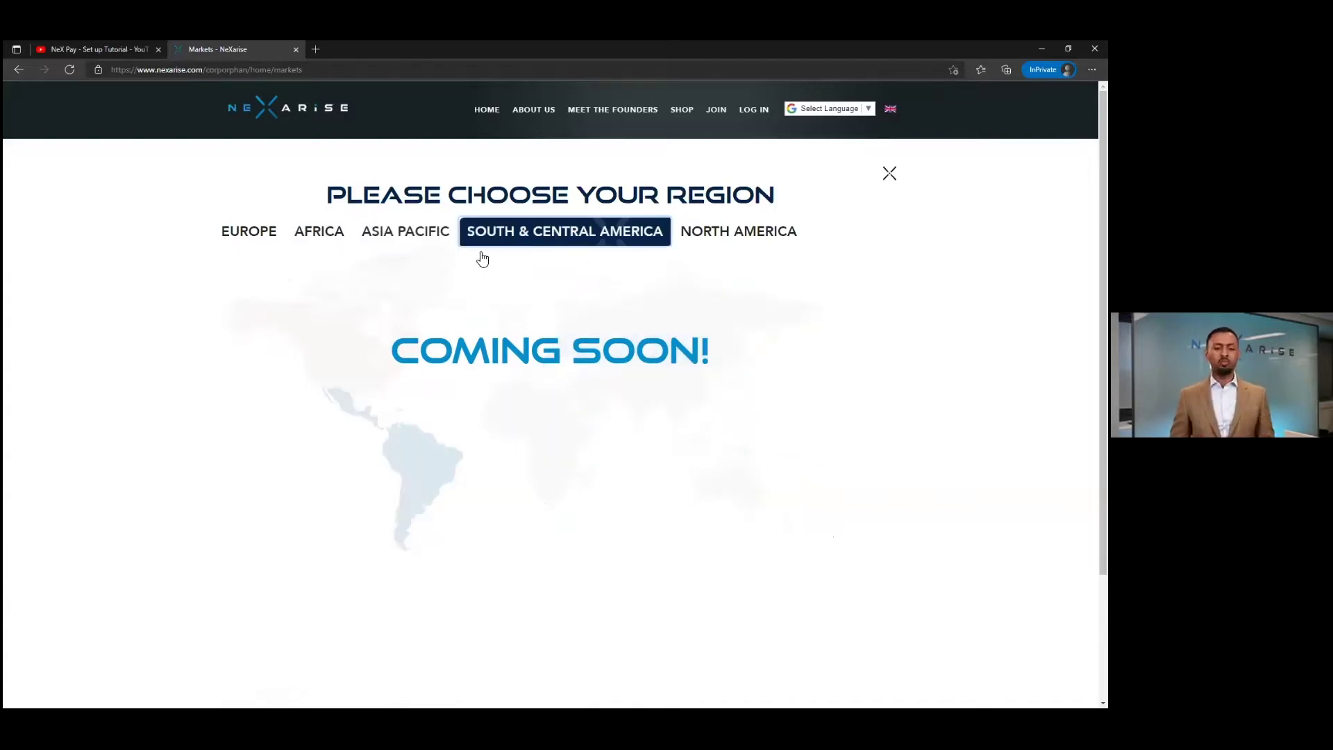
left_click(757, 240)
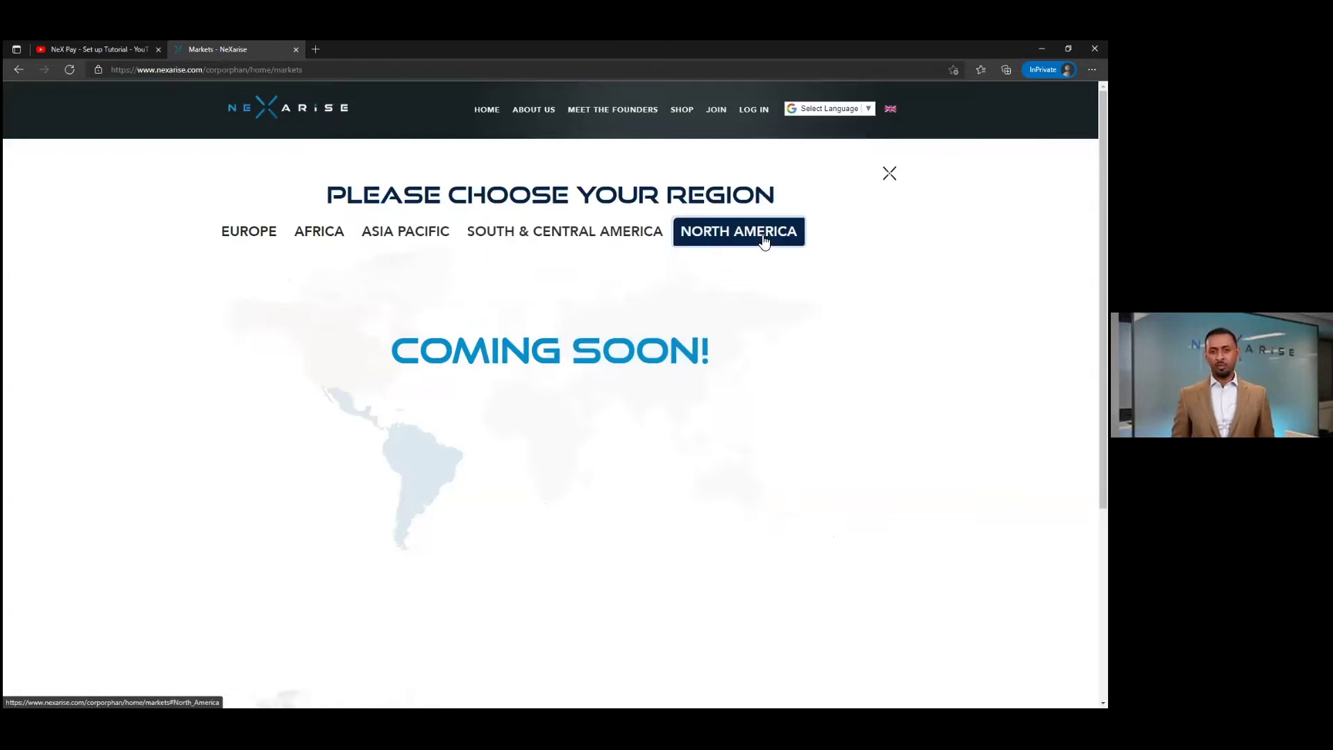
left_click(263, 240)
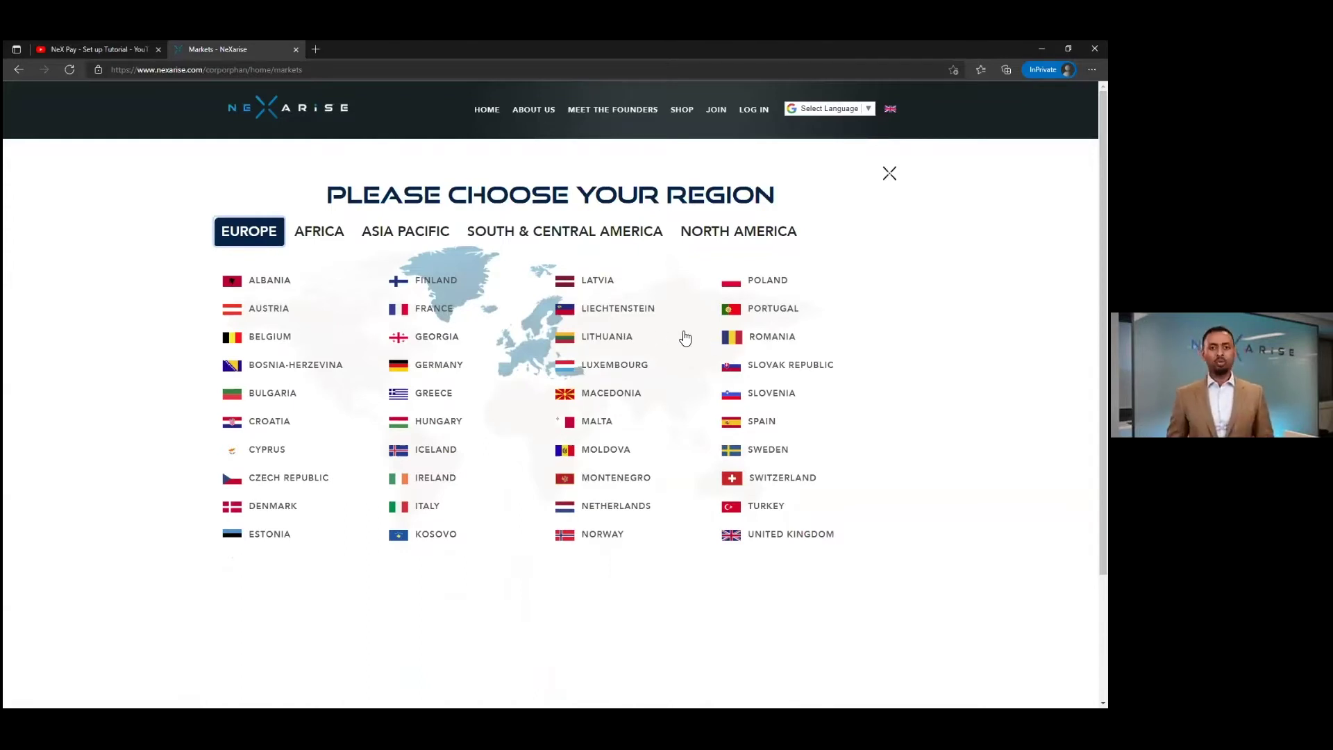
left_click(744, 337)
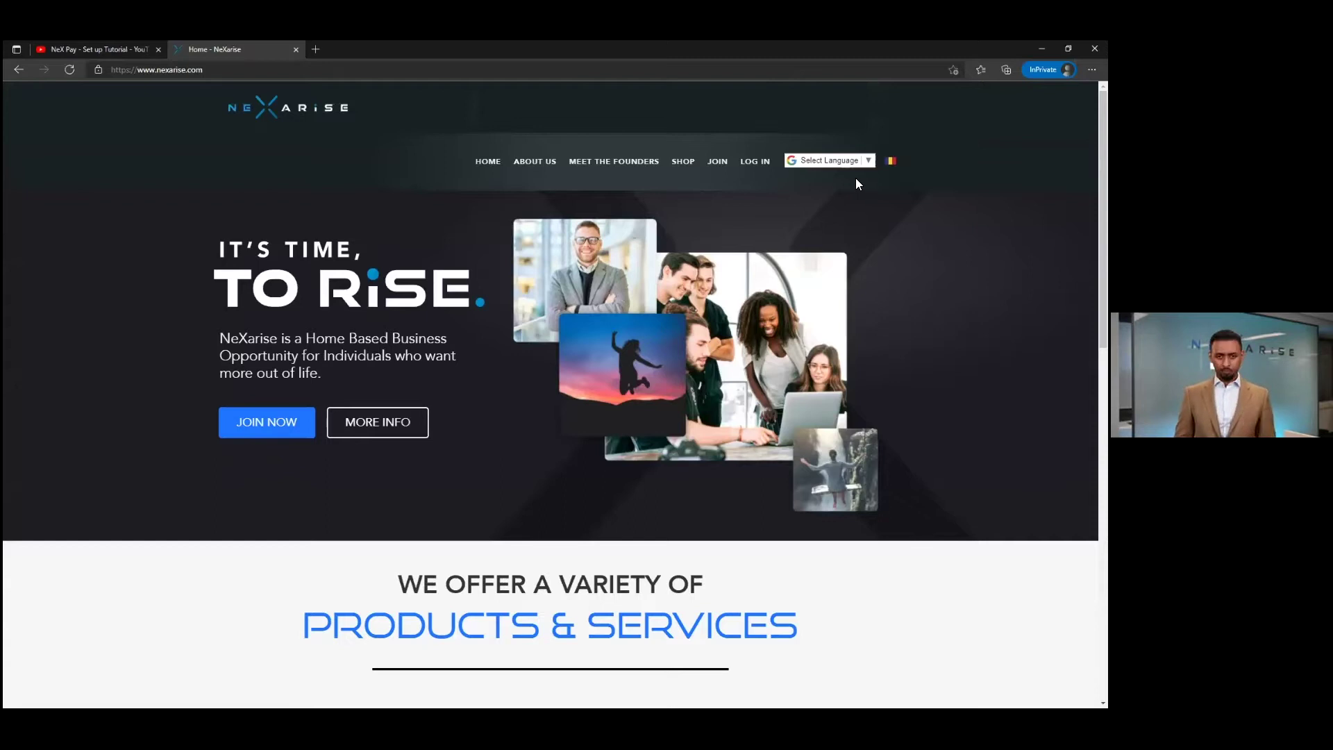
- Go to the Join NeXarise page via JOIN and JOIN NOW
left_click(719, 167)
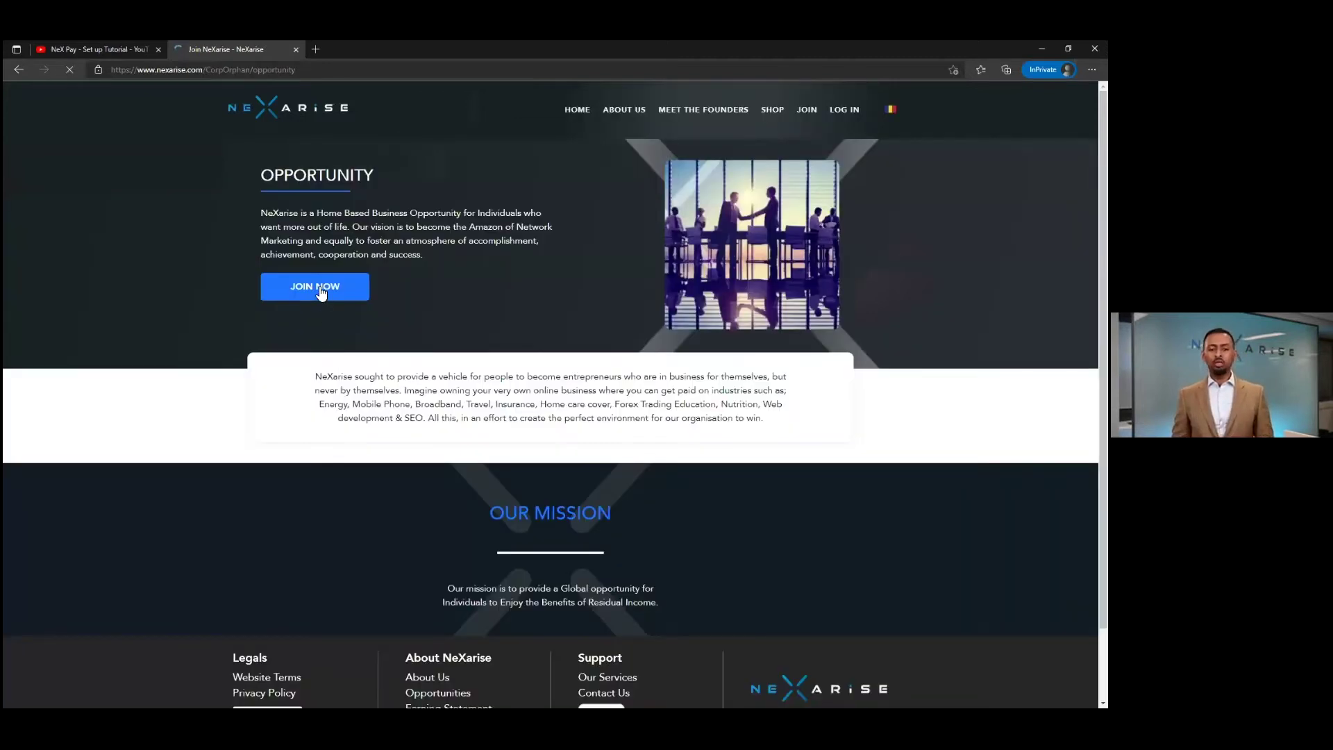
left_click(321, 293)
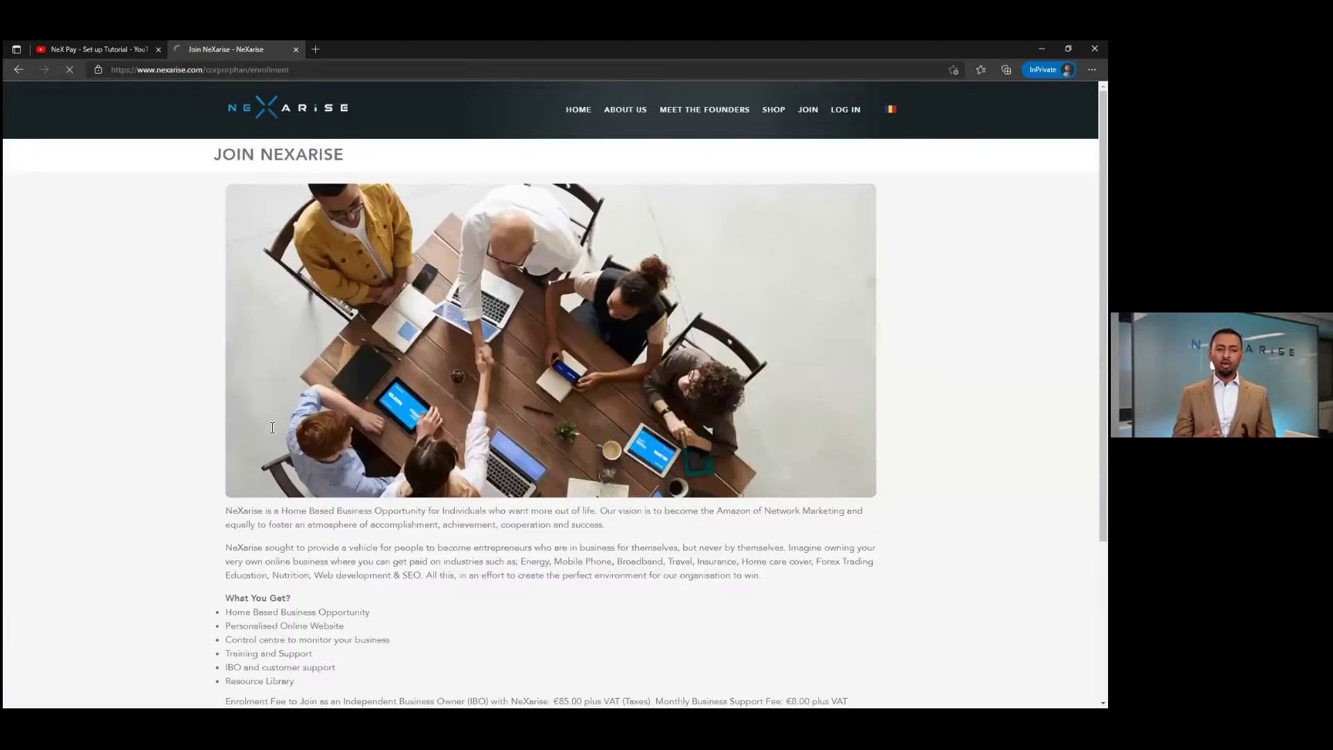
scroll(551, 511, "down", 2)
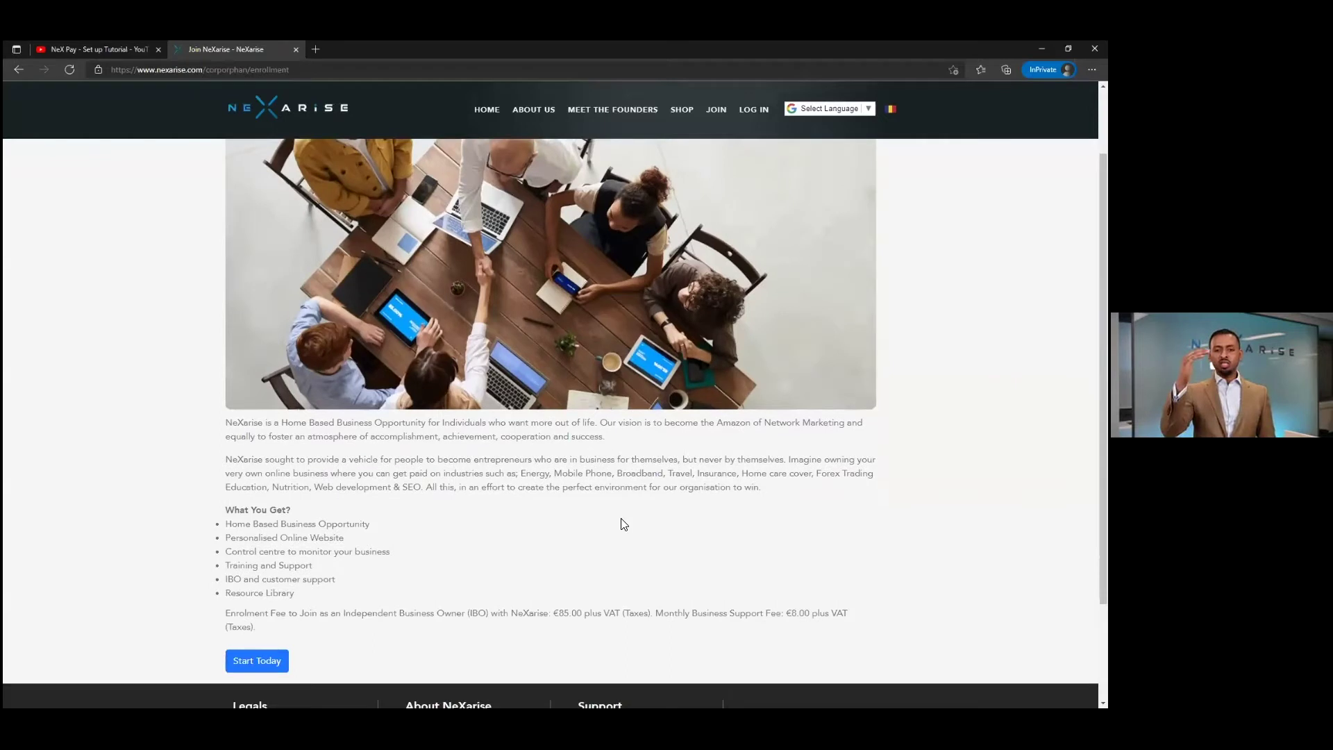
scroll(604, 546, "down", 2)
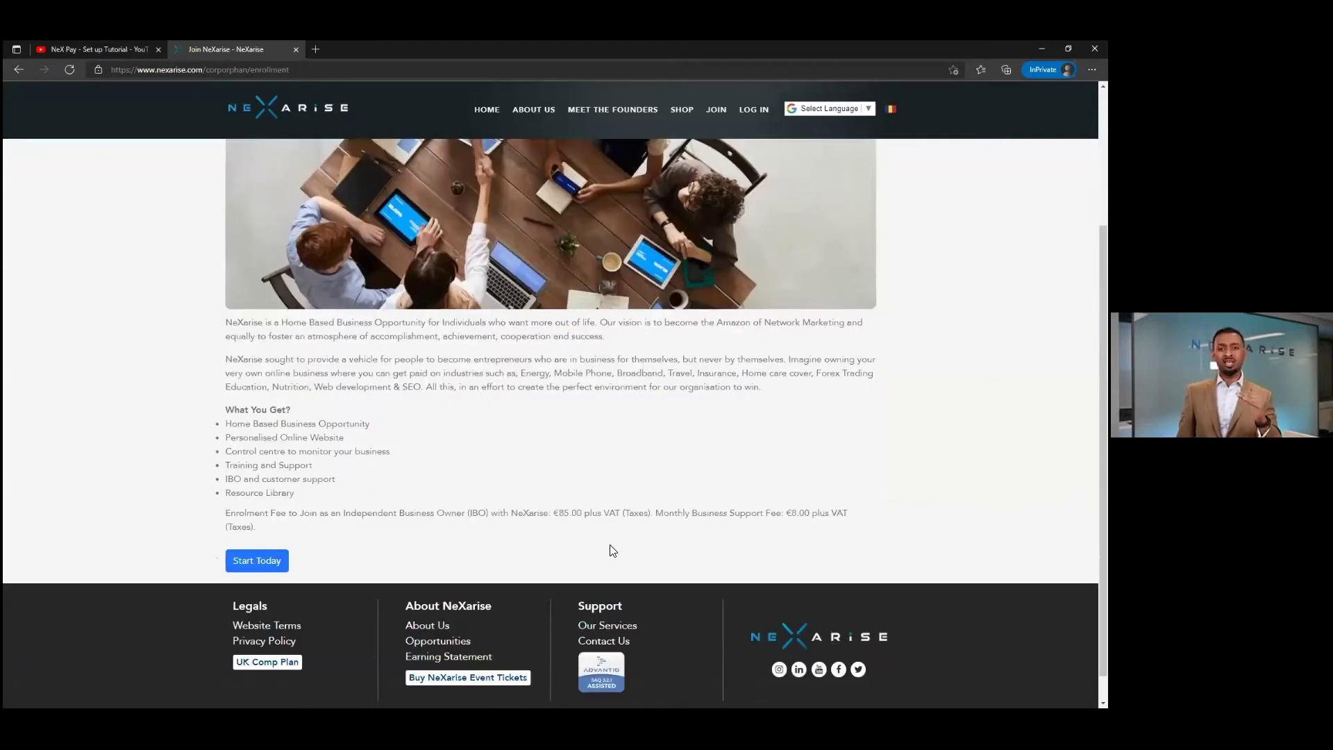
- Highlight the €85.00 enrolment and €8.00 monthly support fees, then start enrolment with Start Today
left_click_drag(613, 551, 548, 514)
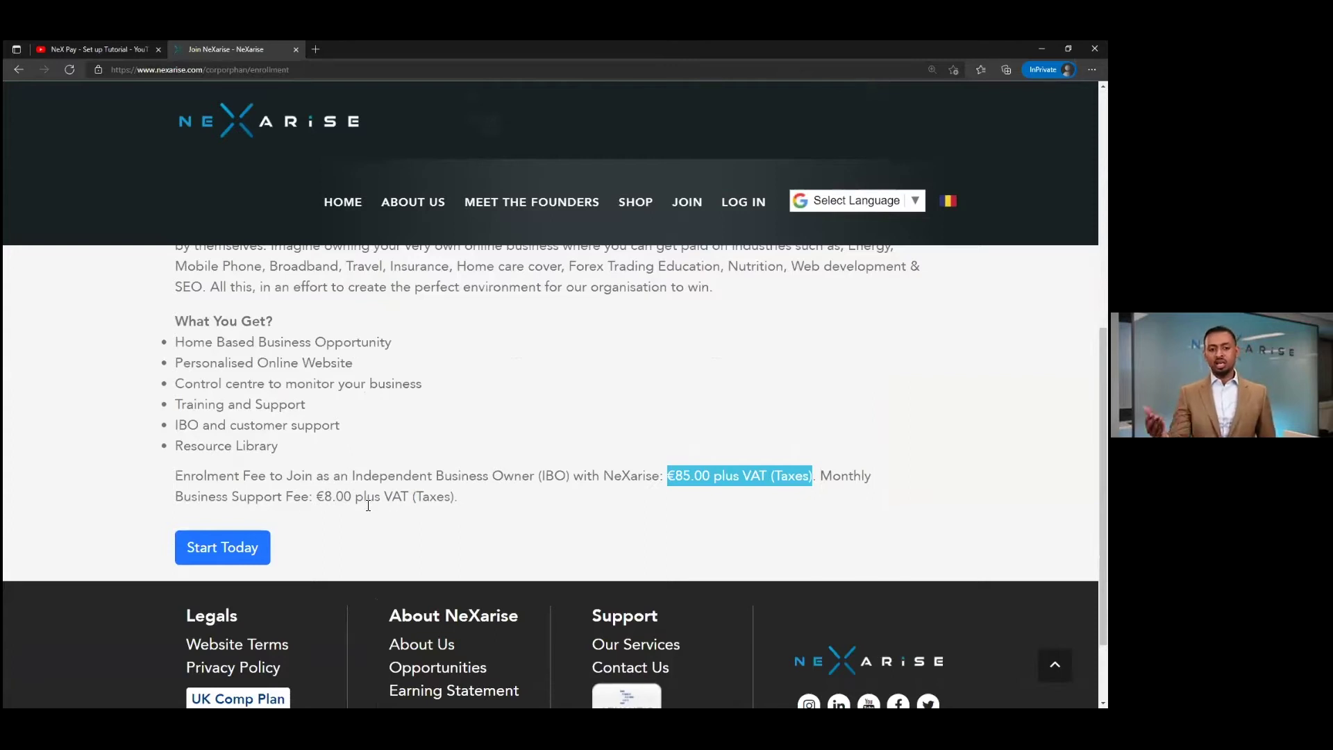
left_click_drag(183, 497, 460, 500)
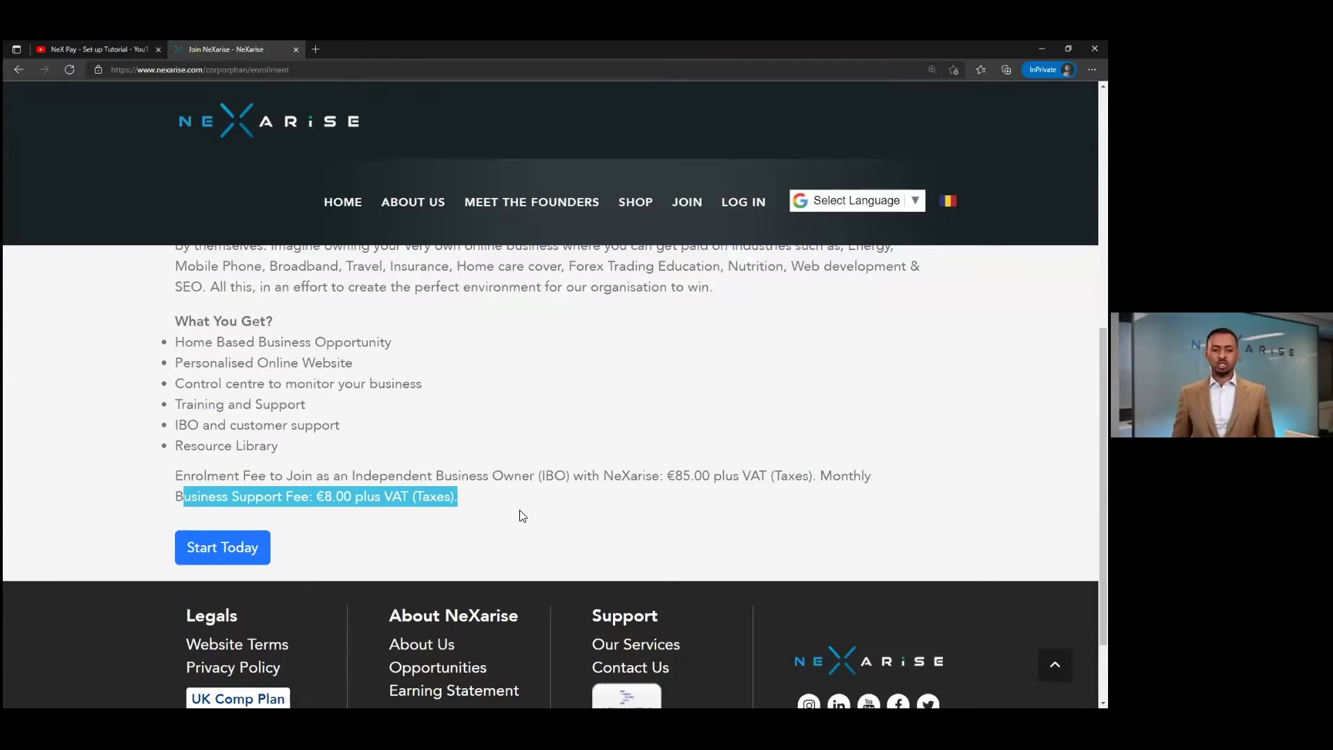
key("Tab")
key("Return")
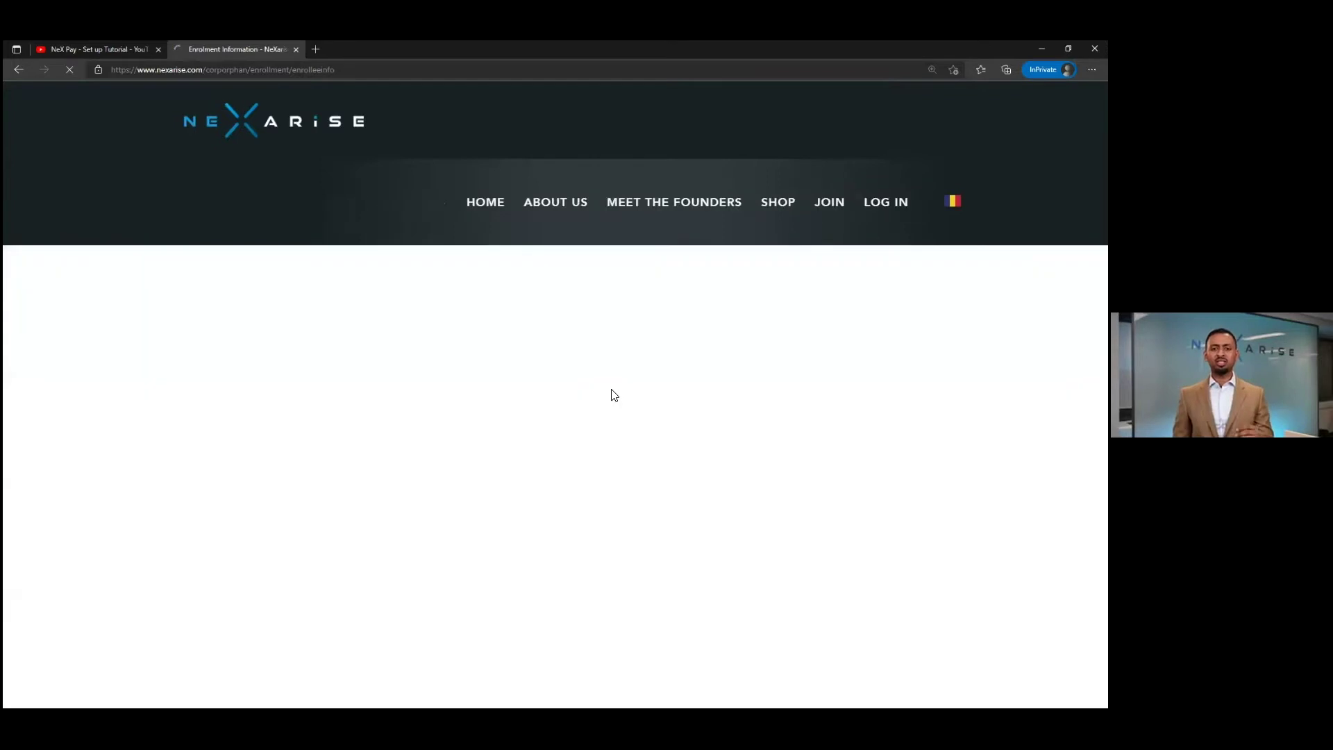
- Reset the page zoom, point out the Business ID label, and place the cursor in that field
key("ctrl+minus")
key("ctrl+minus")
key("ctrl+minus")
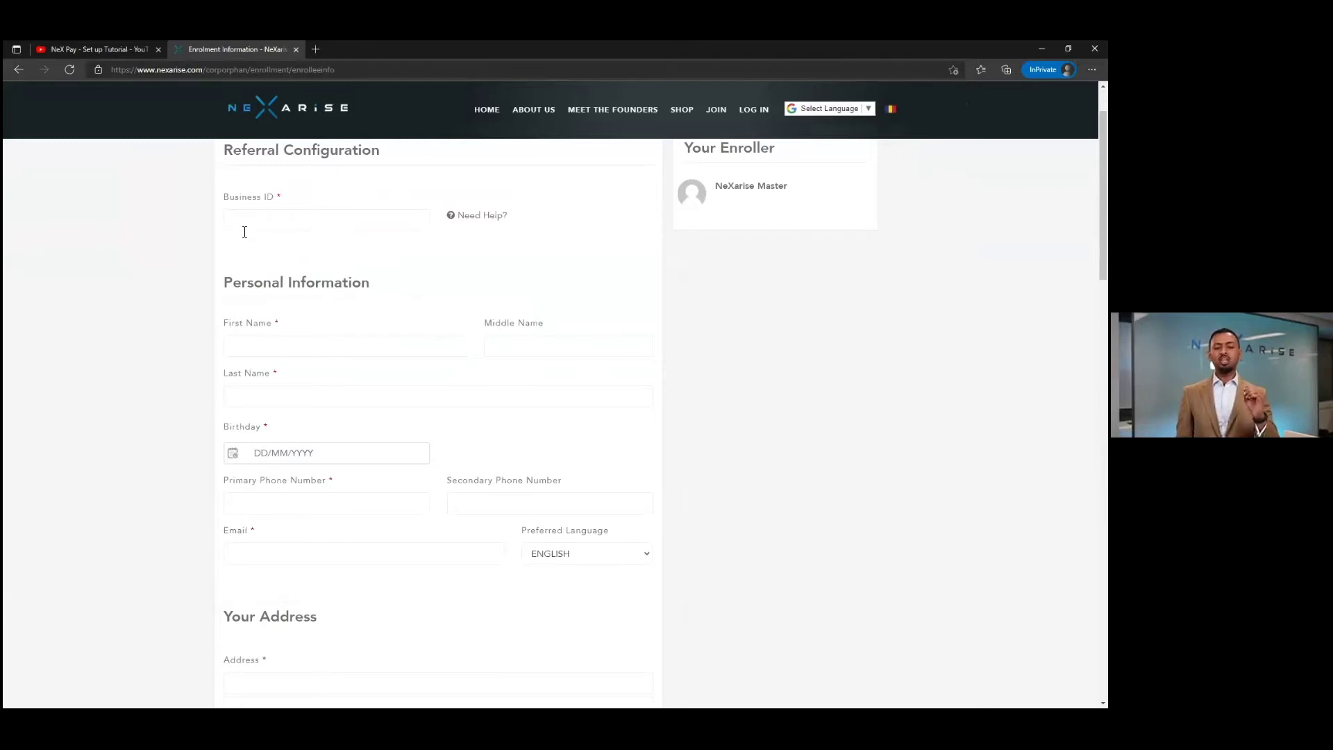
left_click_drag(223, 197, 294, 204)
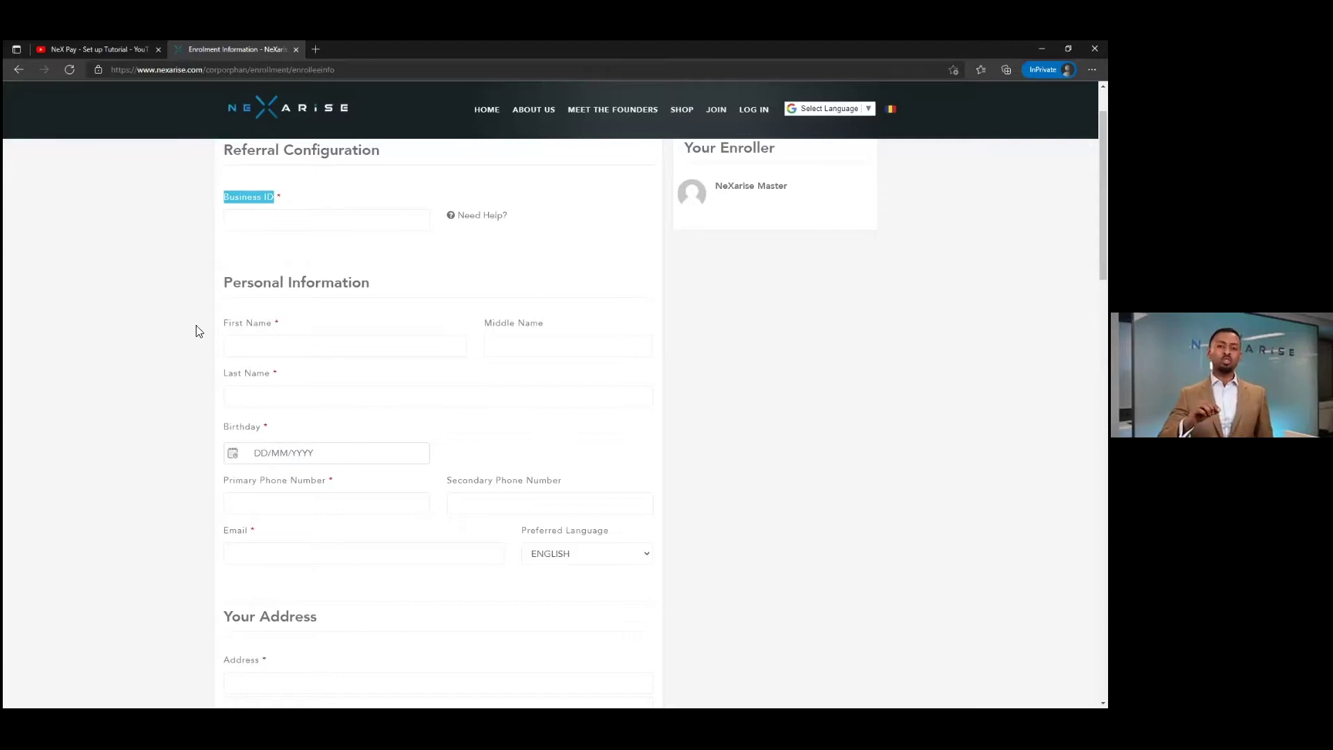
scroll(215, 356, "down", 1)
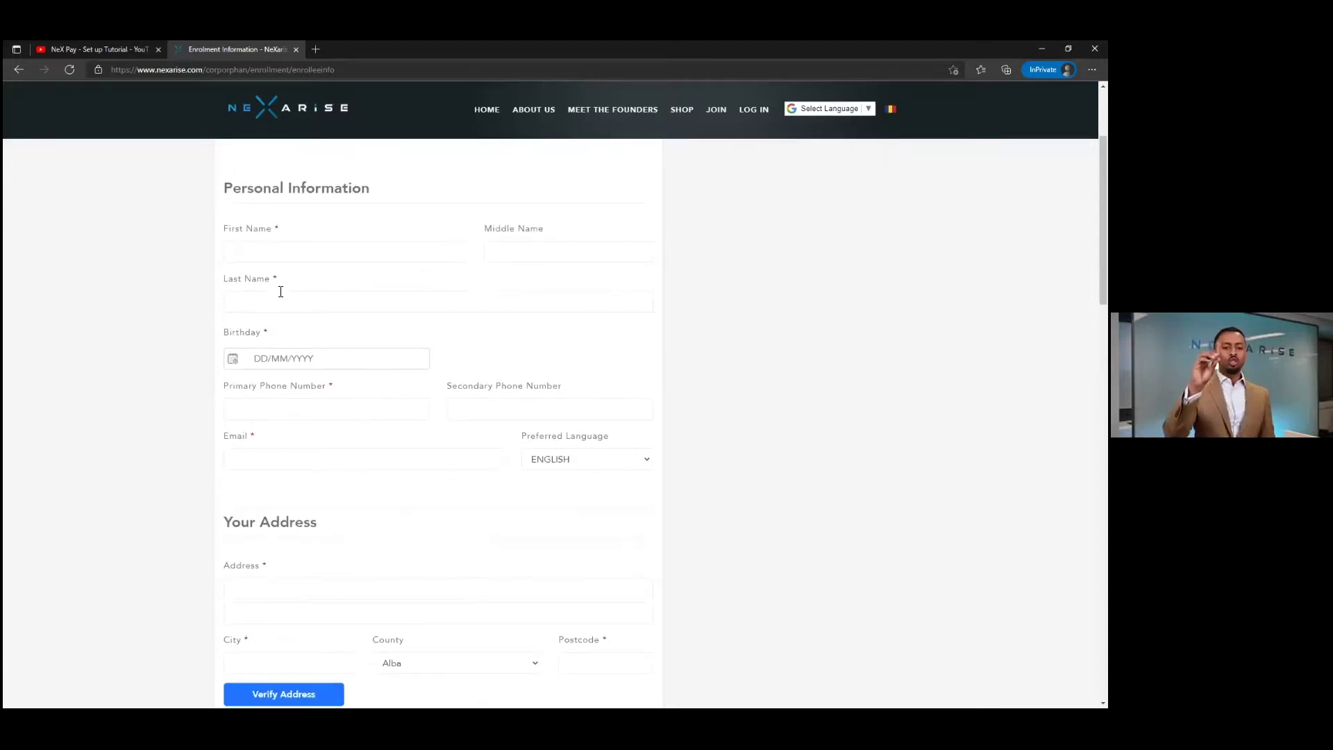
scroll(271, 277, "up", 2)
left_click(277, 297)
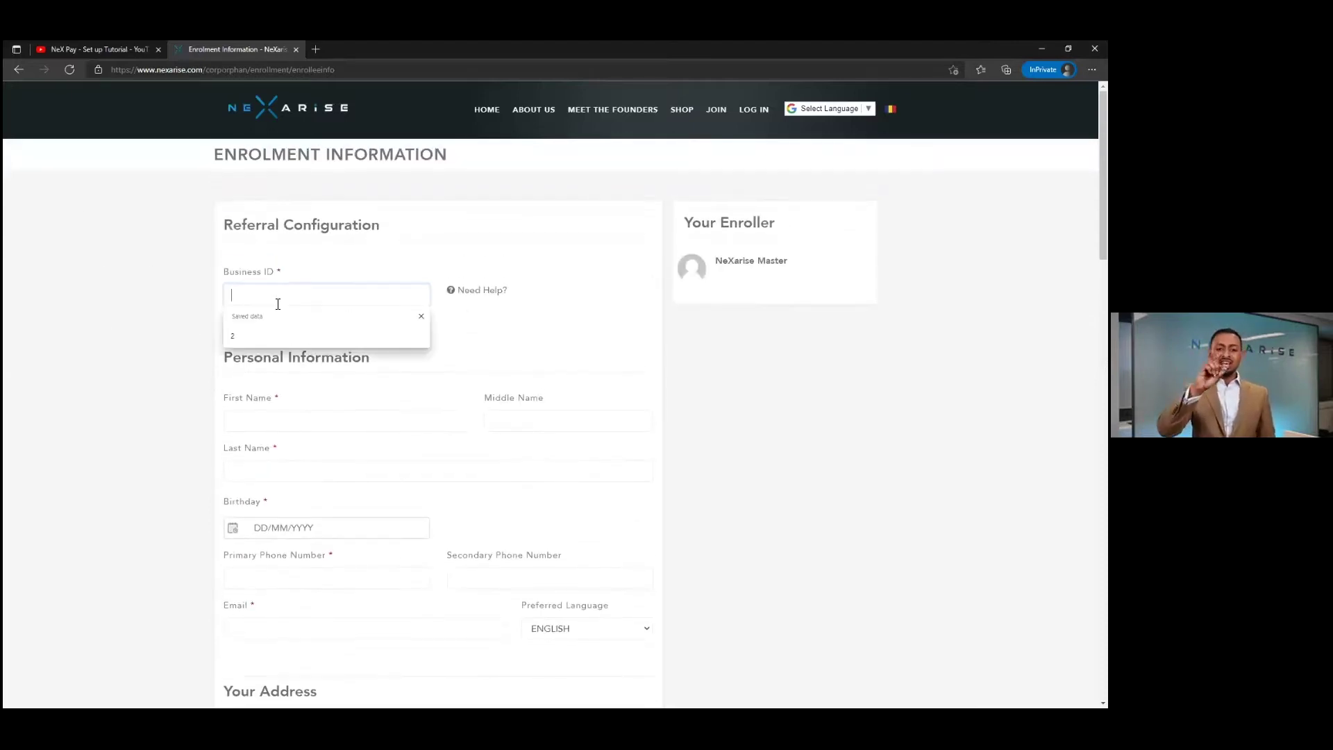
left_click(421, 317)
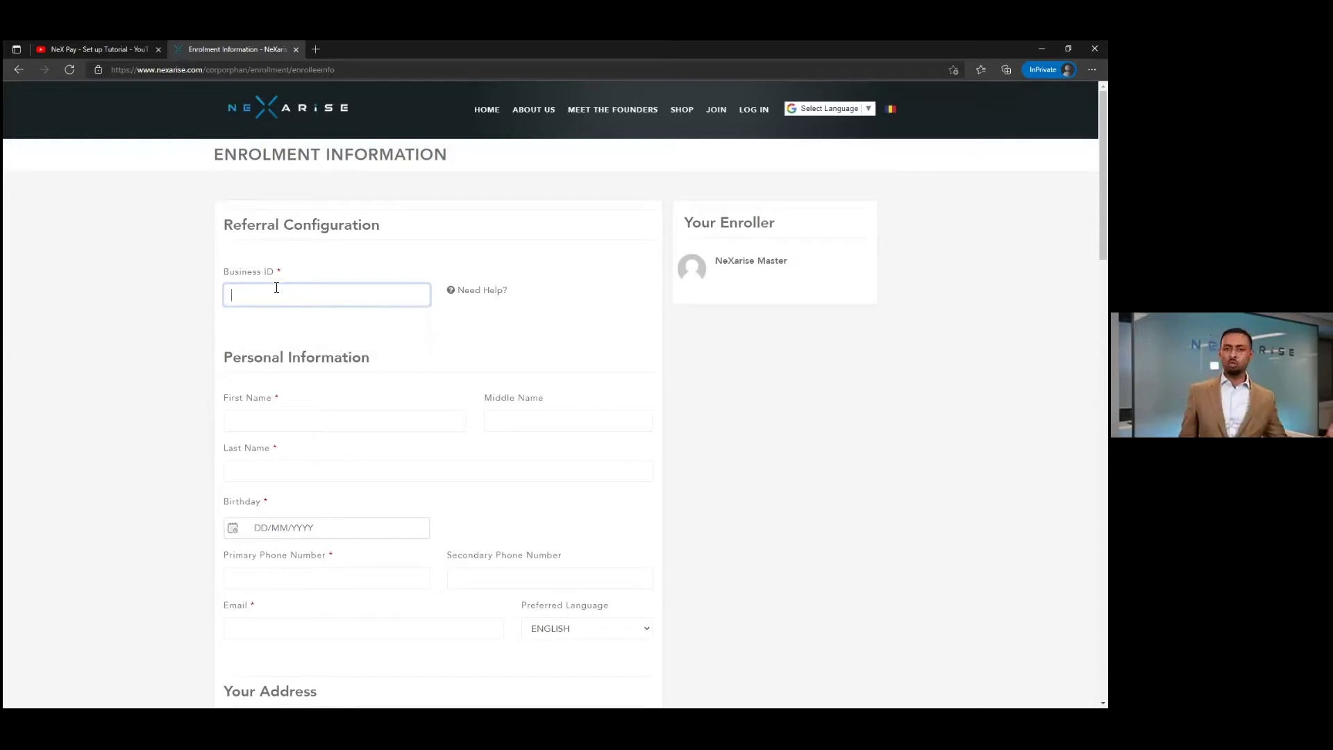
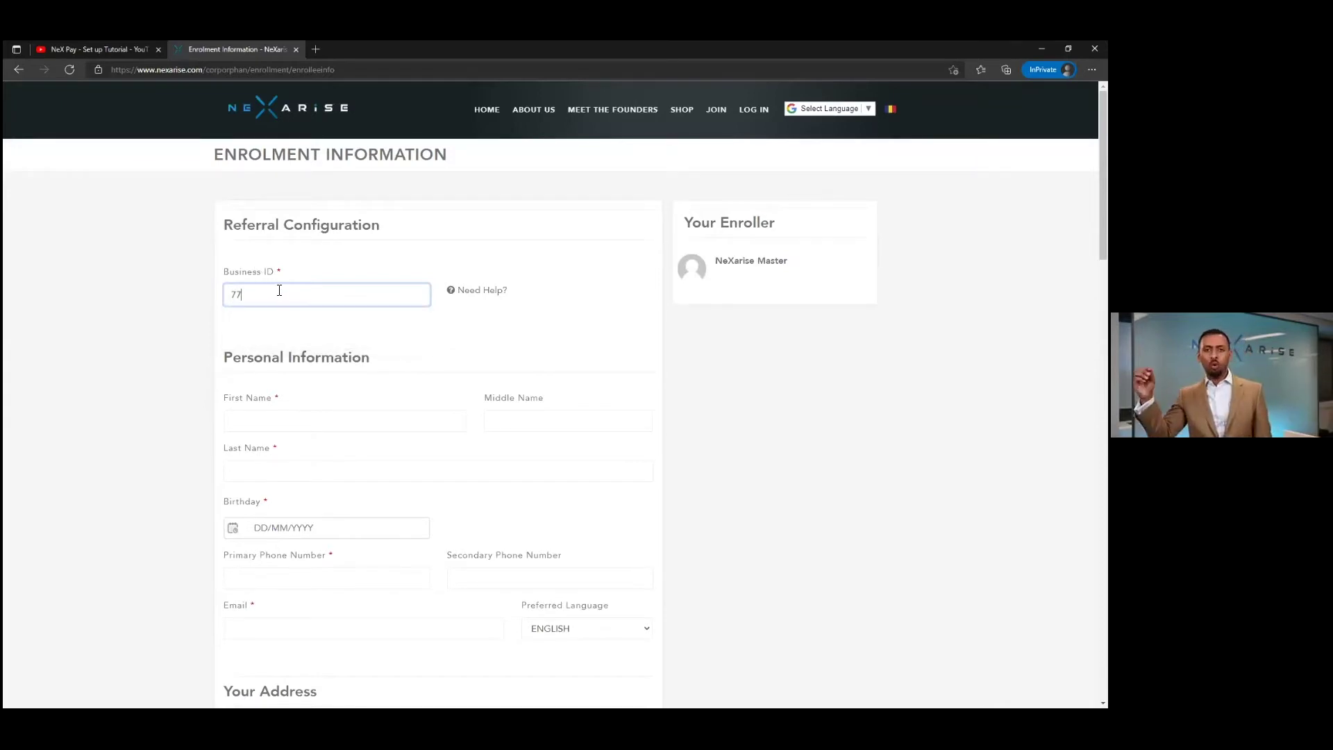
- Enter a Business ID, then select and delete it, leaving the field empty
left_click(767, 350)
left_click_drag(297, 297, 161, 295)
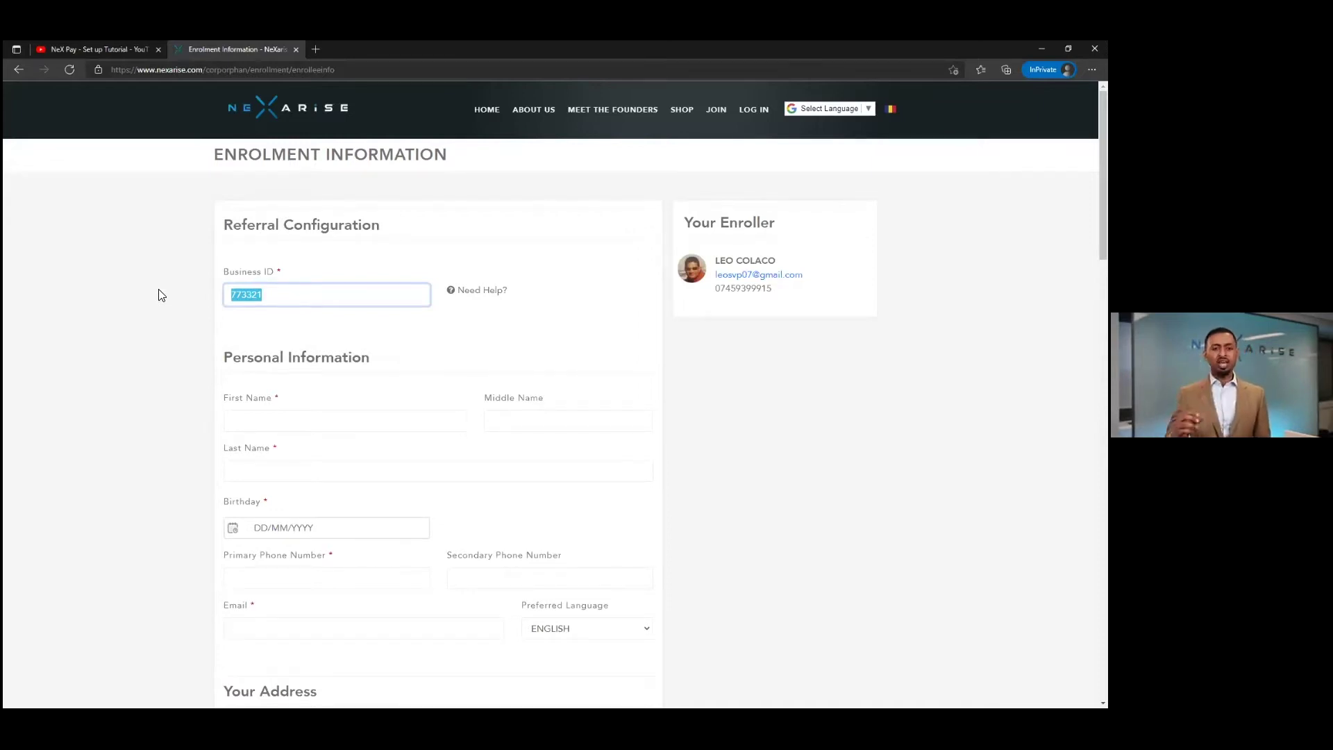
key("BackSpace")
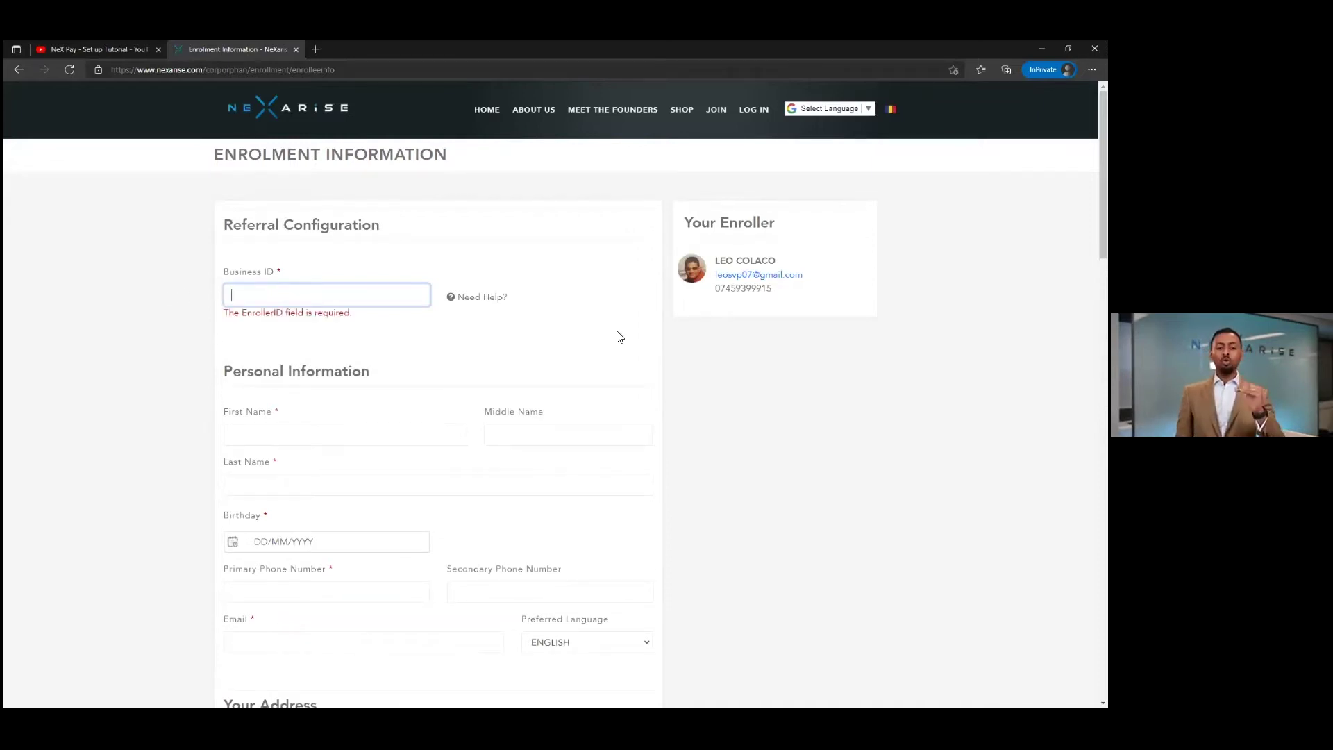
left_click(625, 337)
- Set the Birthday to 01/10/2003 by picking 1 October 2003 in the date picker
scroll(350, 309, "down", 2)
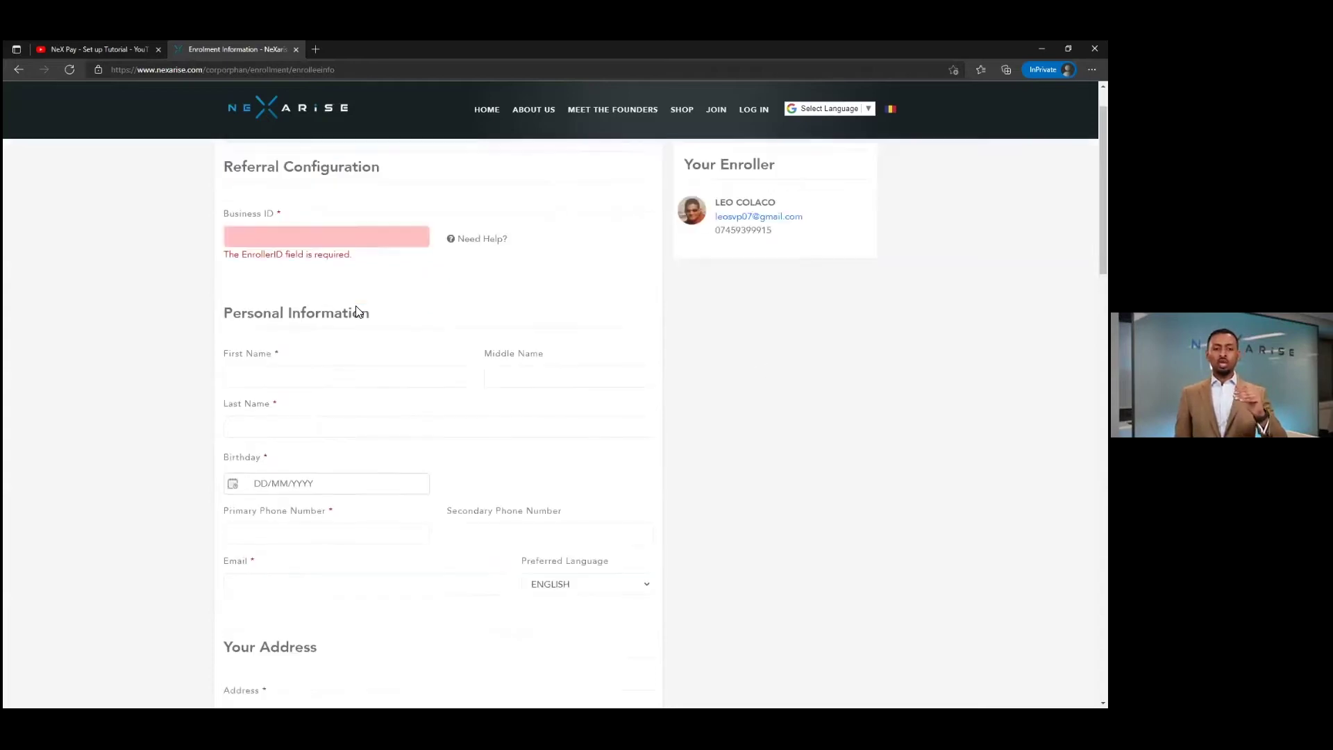
scroll(318, 297, "down", 1)
scroll(292, 262, "up", 3)
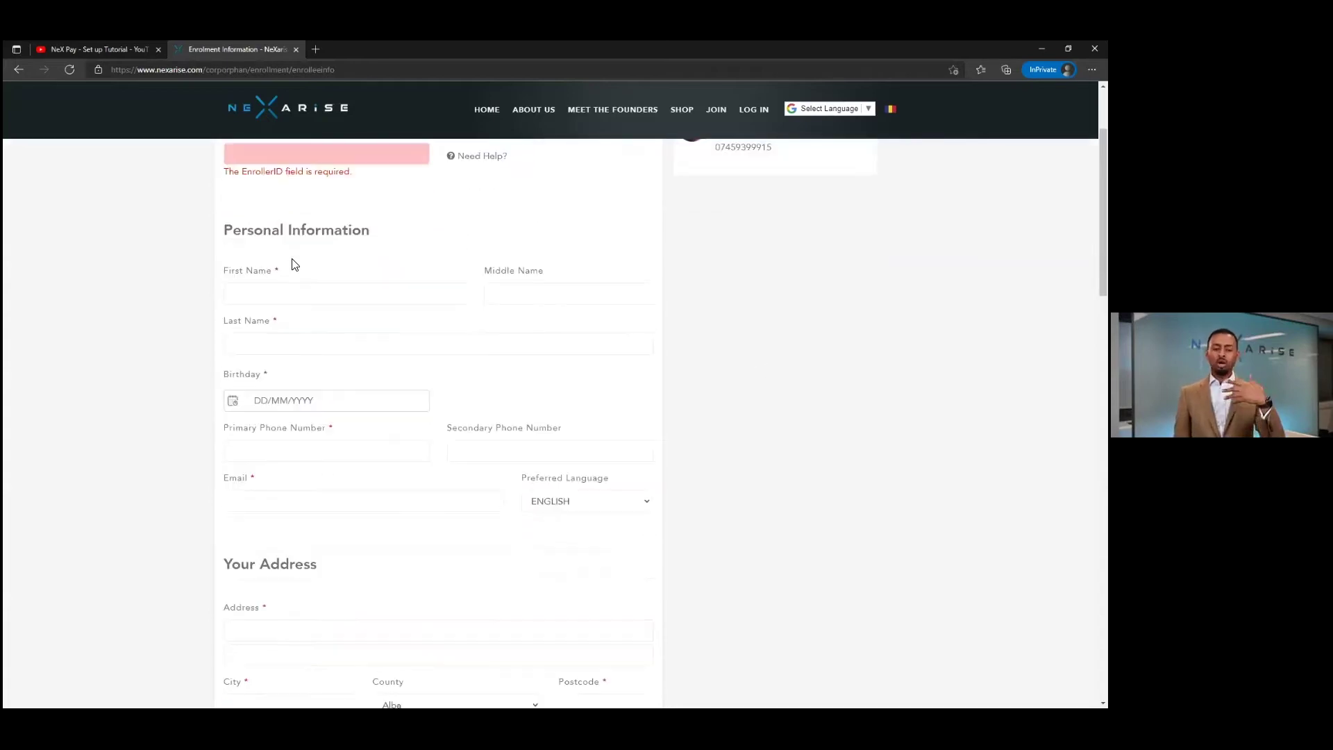
left_click(270, 425)
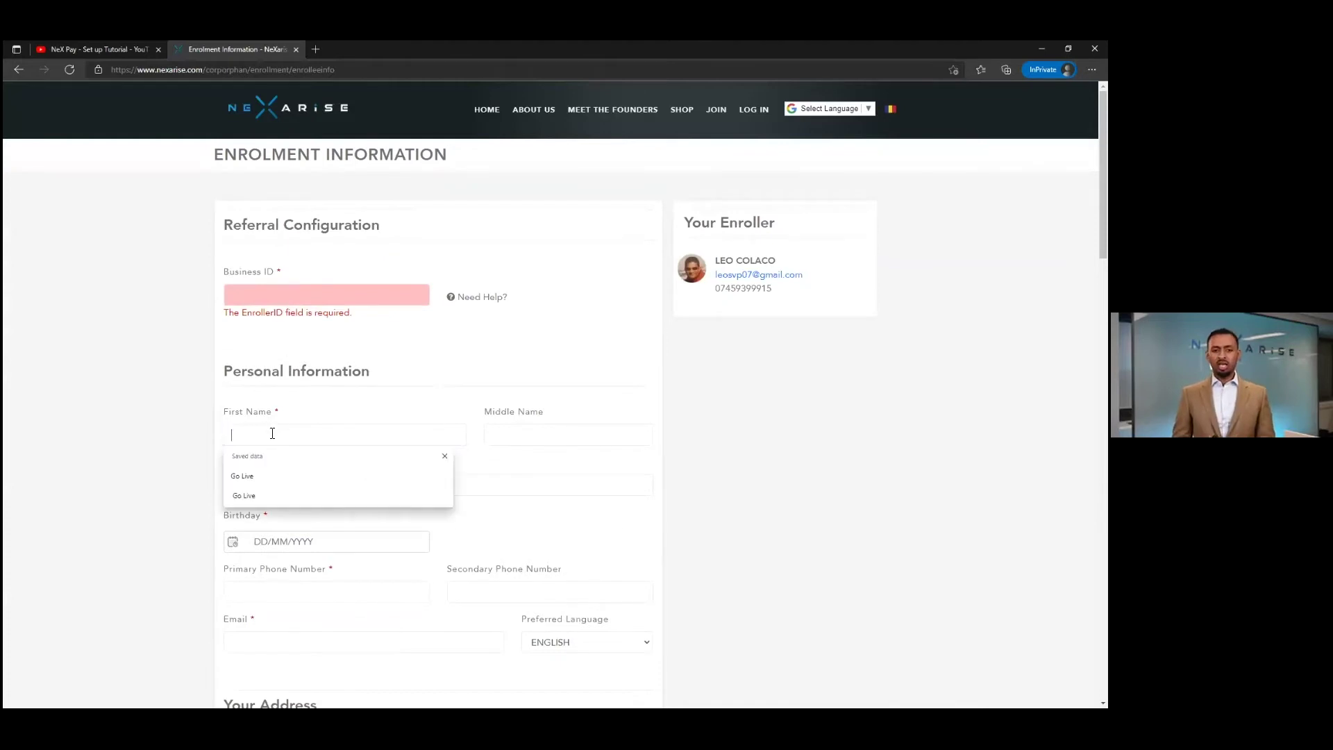
left_click(533, 431)
scroll(868, 438, "down", 3)
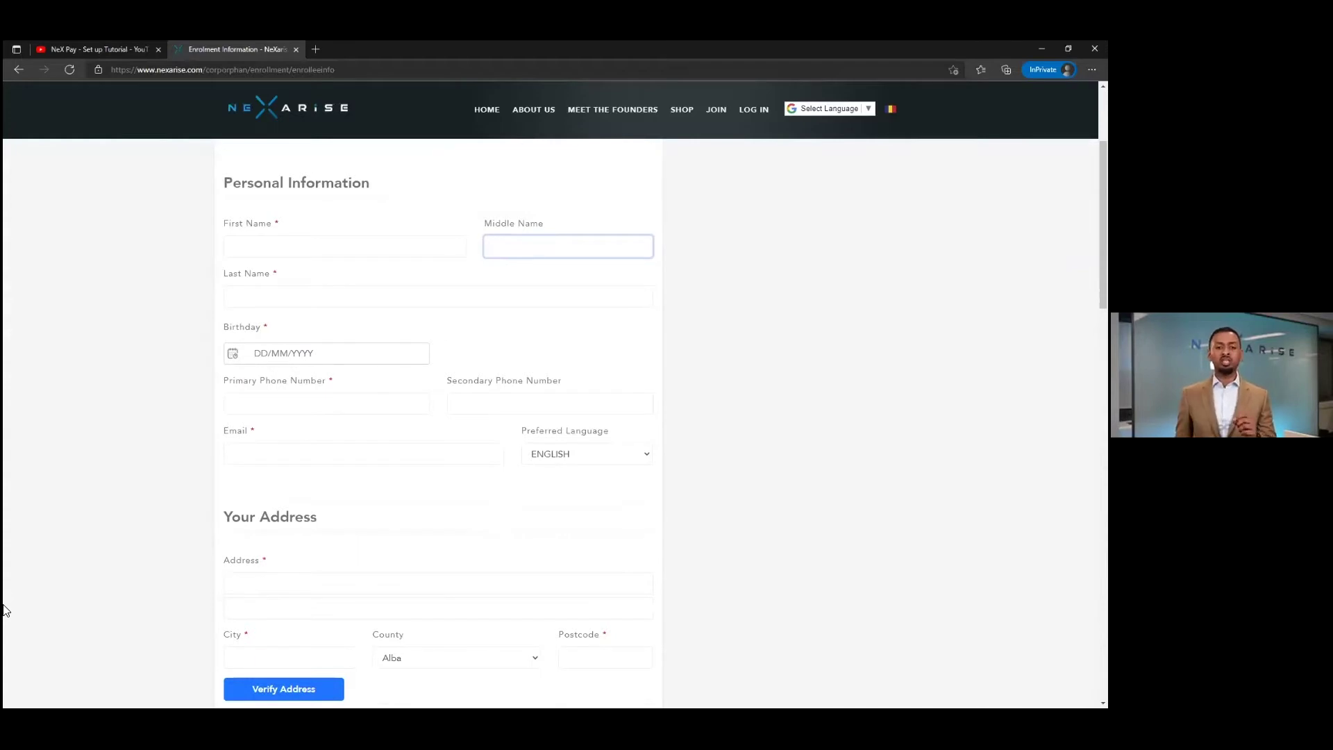
left_click(233, 355)
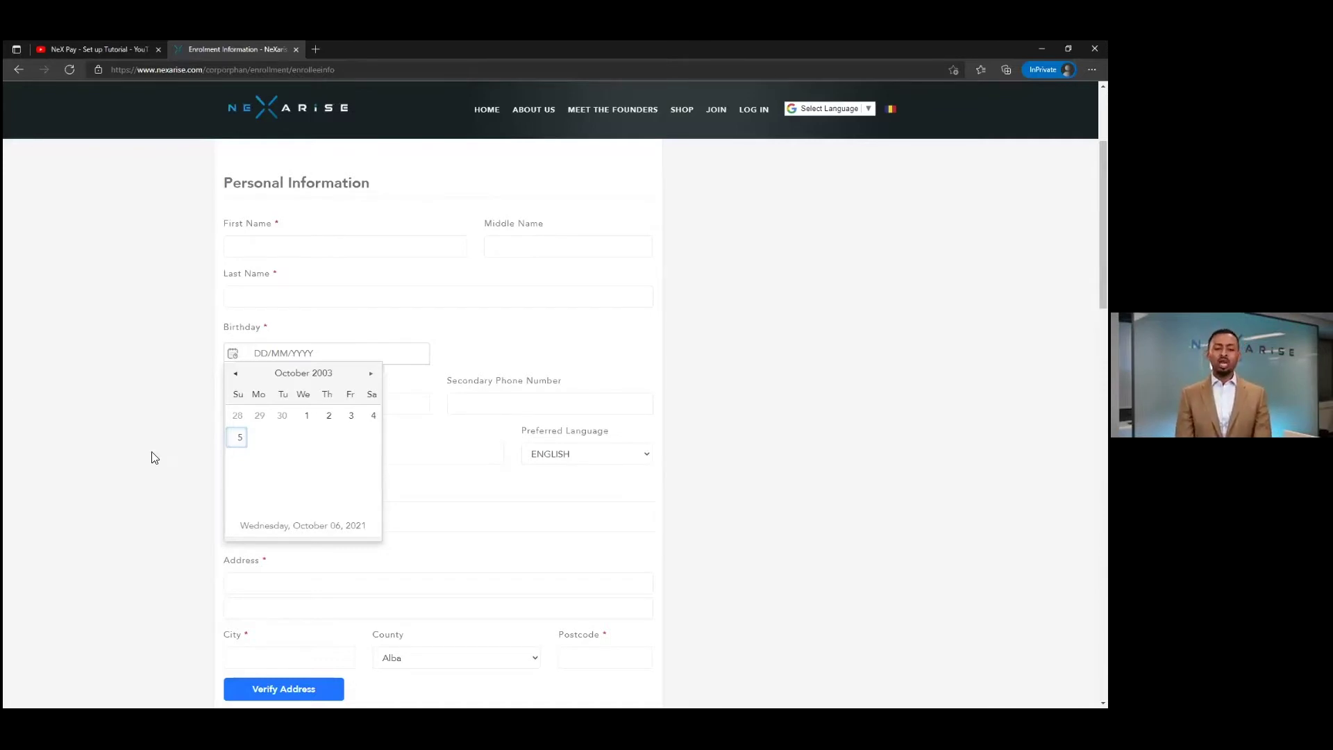
left_click(309, 416)
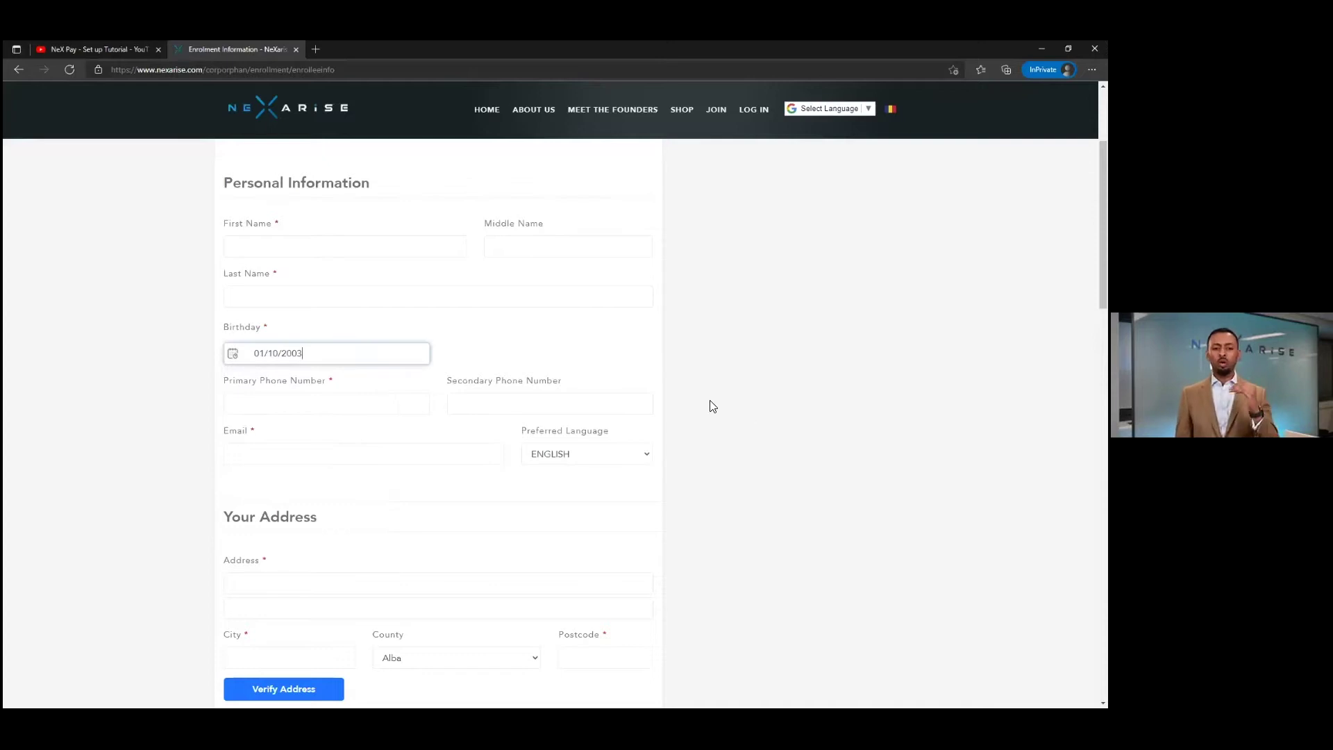
scroll(488, 426, "down", 1)
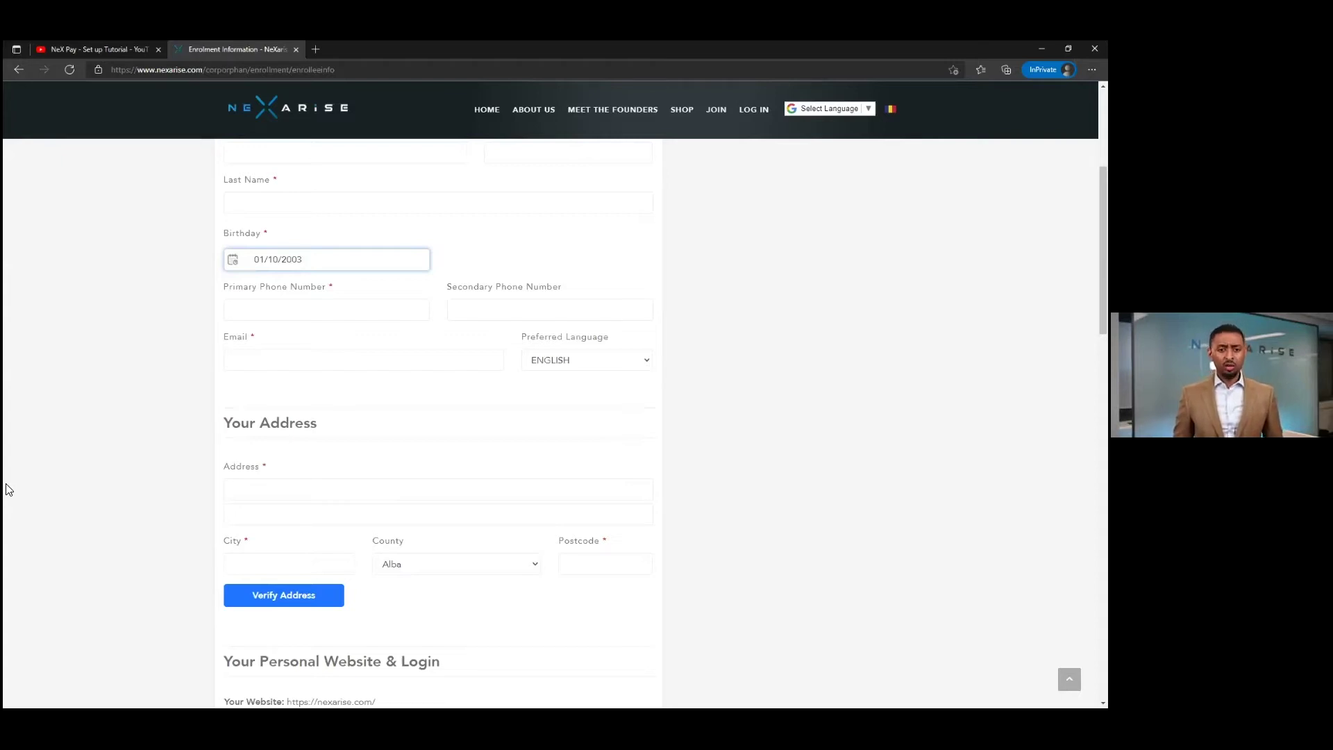
- Enter 'test' as the personal Site URL
scroll(230, 461, "down", 1)
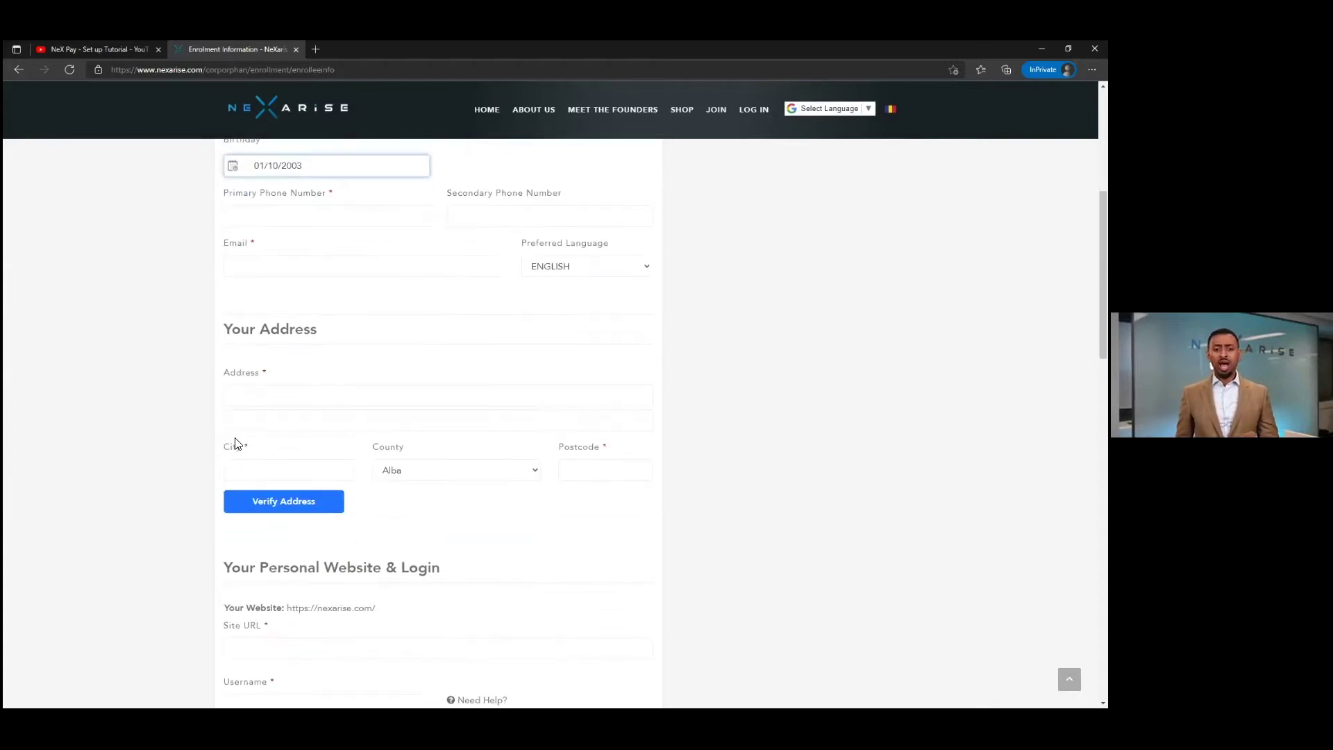
scroll(392, 420, "down", 1)
scroll(498, 368, "up", 1)
scroll(466, 360, "up", 1)
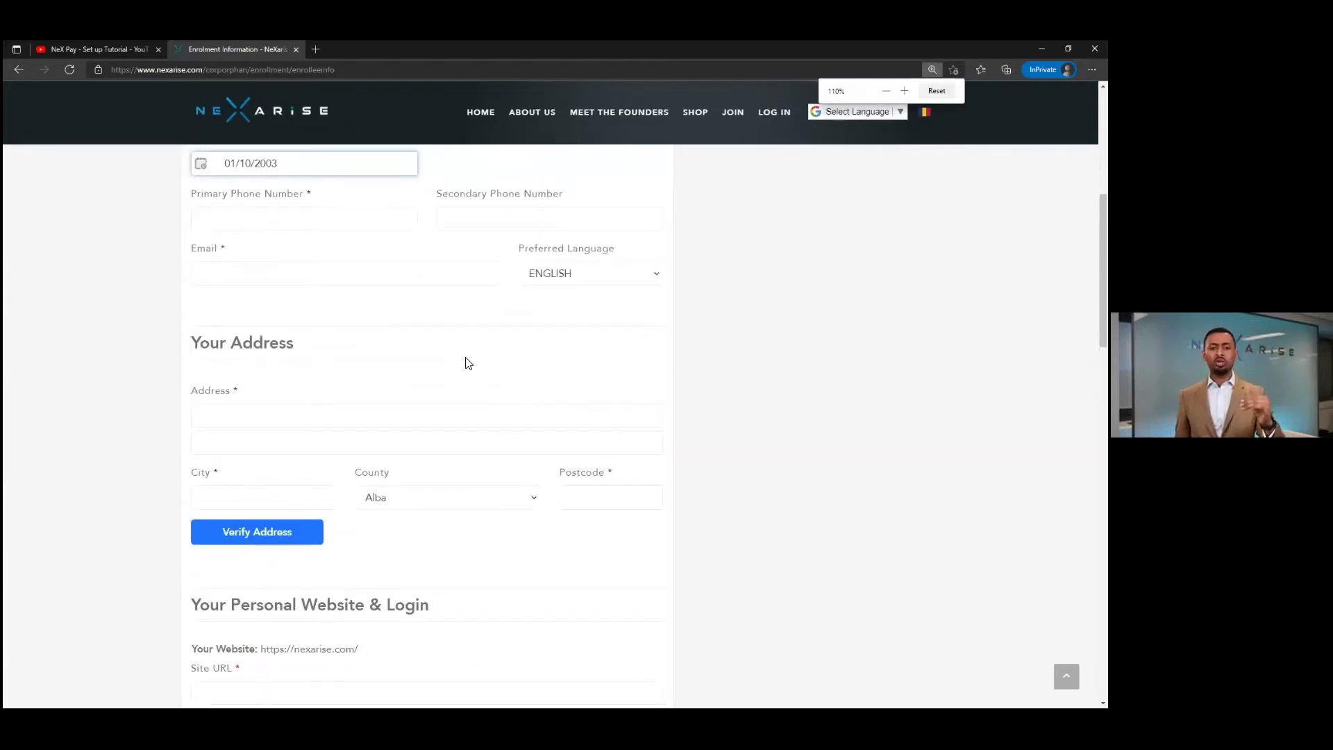
scroll(469, 363, "down", 1)
scroll(470, 363, "down", 2)
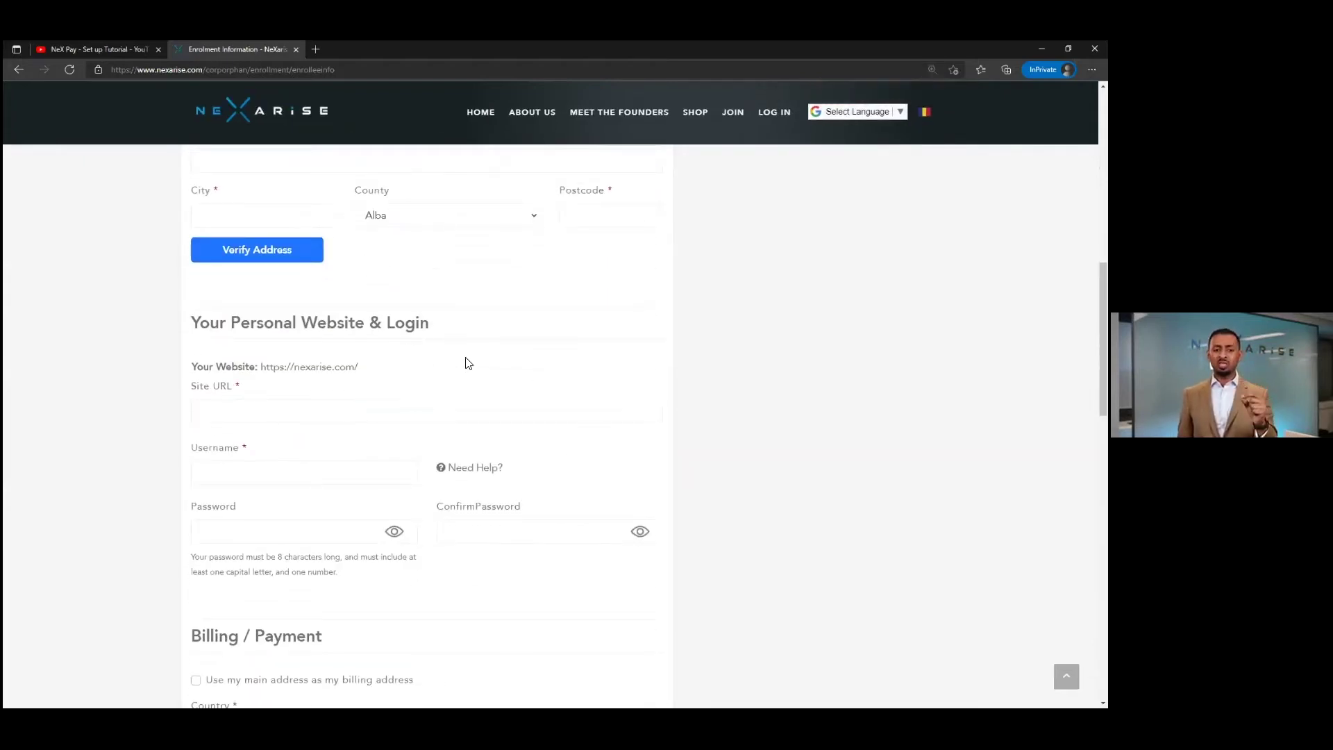
scroll(458, 361, "down", 1)
left_click(286, 318)
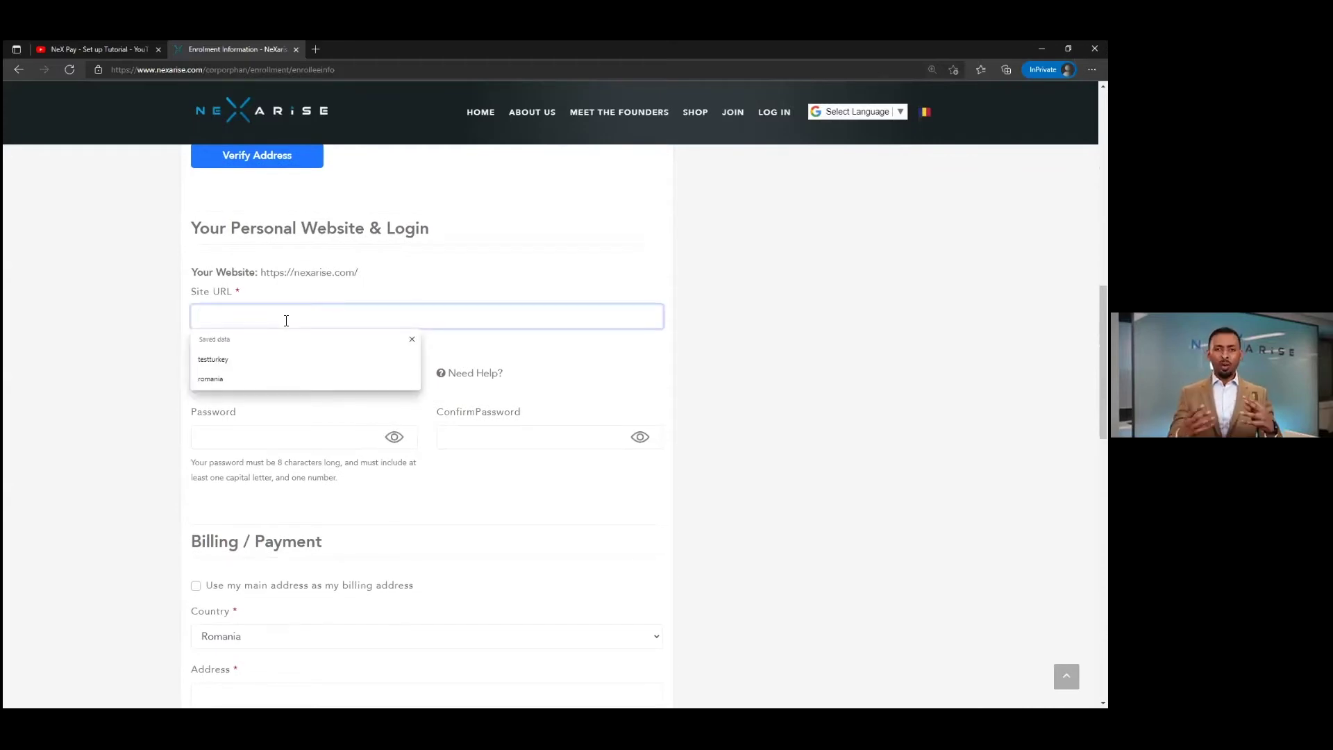
type("test")
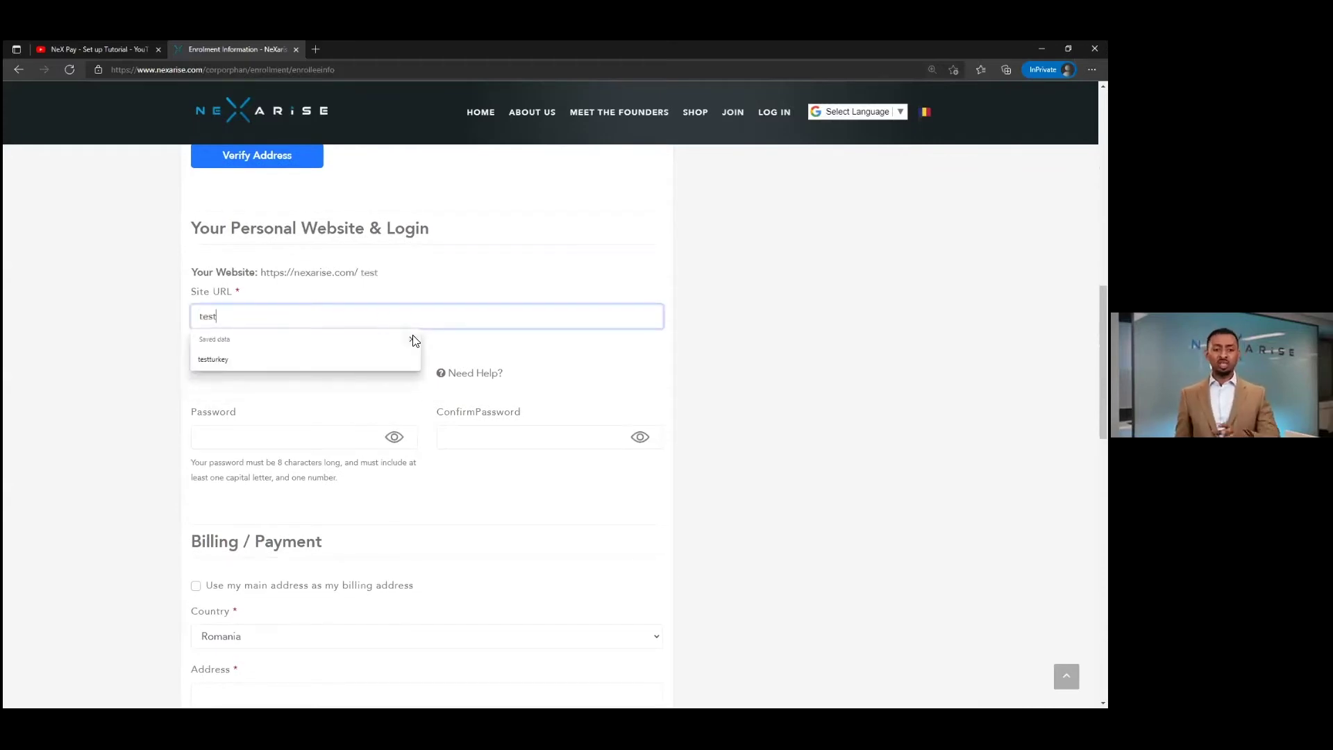
left_click(412, 339)
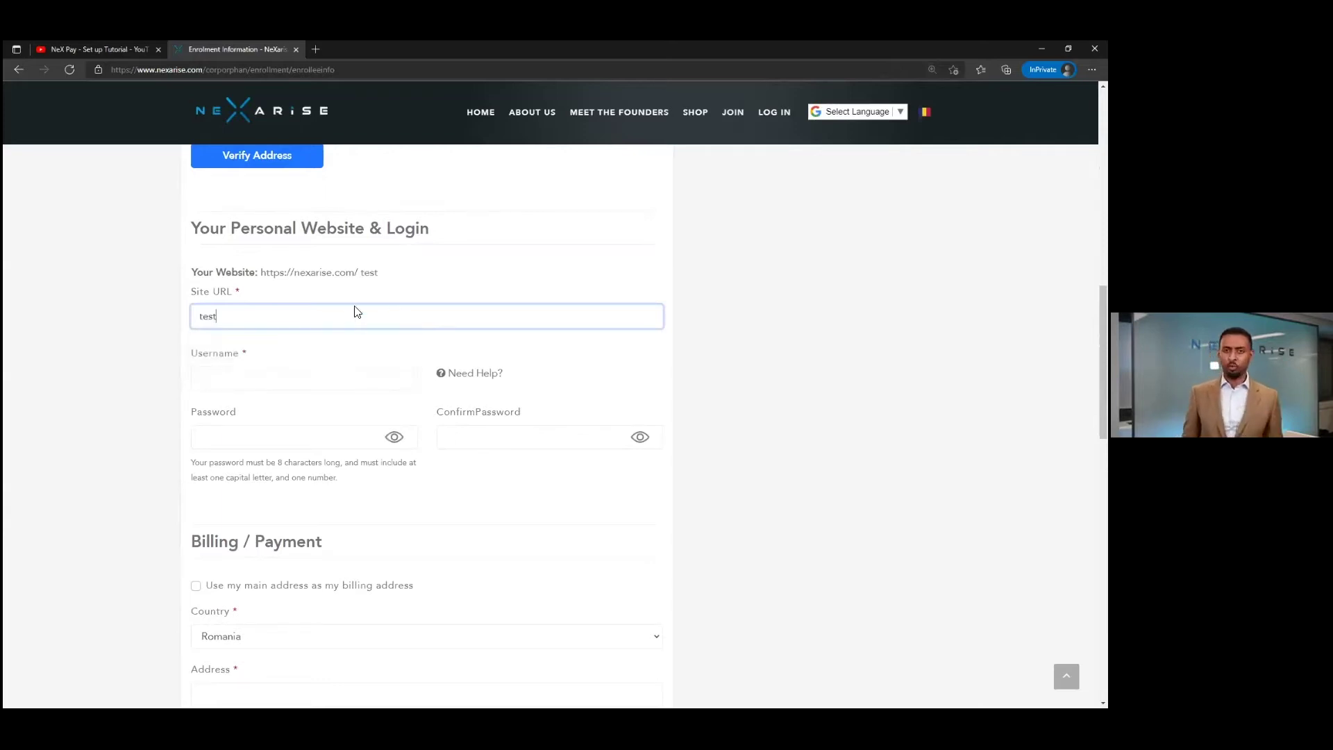
- Extend the unavailable Site URL to 'testabc' and confirm it is available
left_click_drag(378, 272, 261, 272)
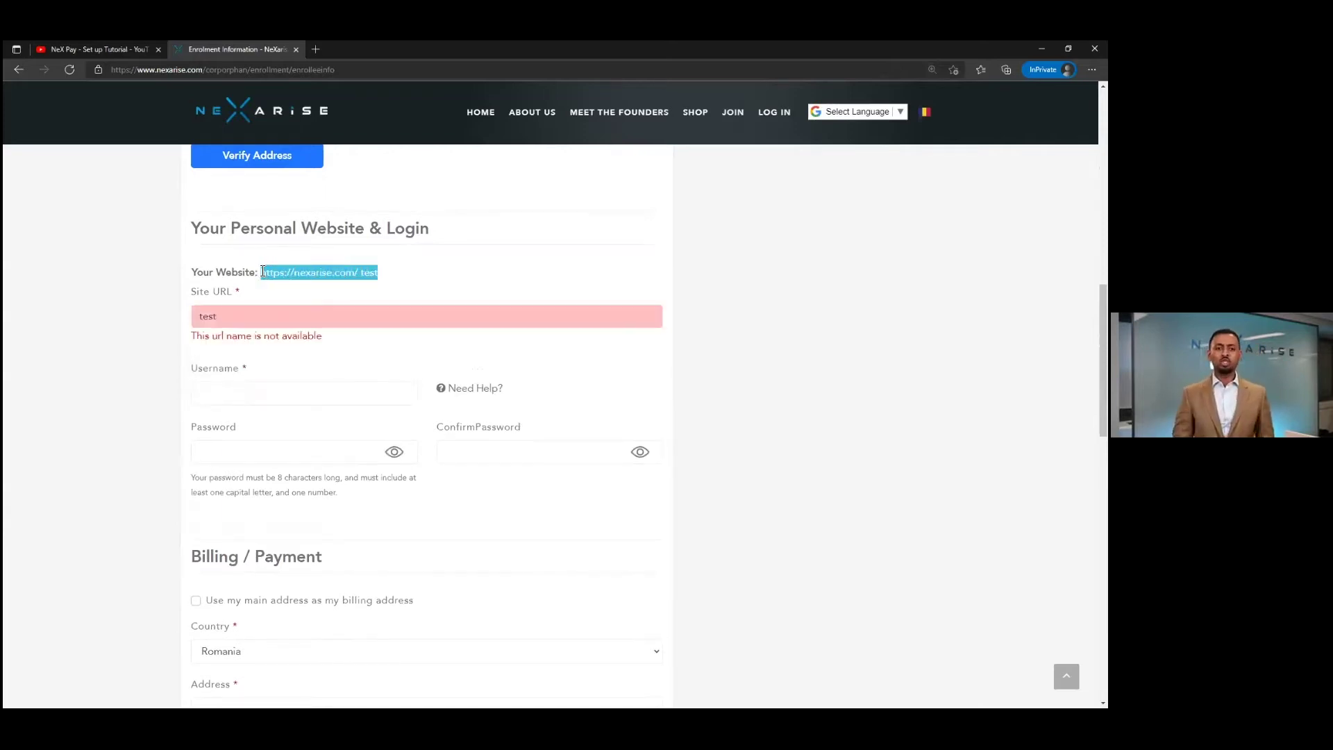
left_click(276, 311)
type("abc")
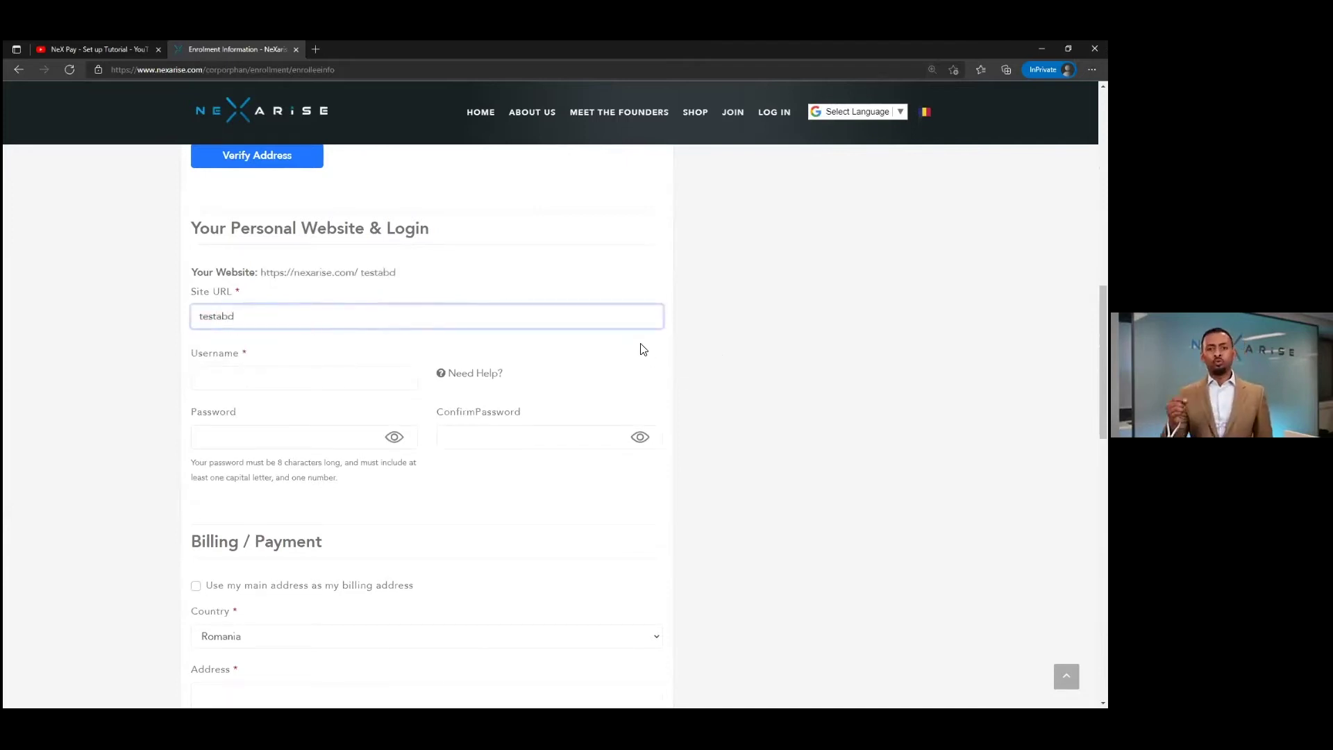
left_click_drag(358, 273, 395, 273)
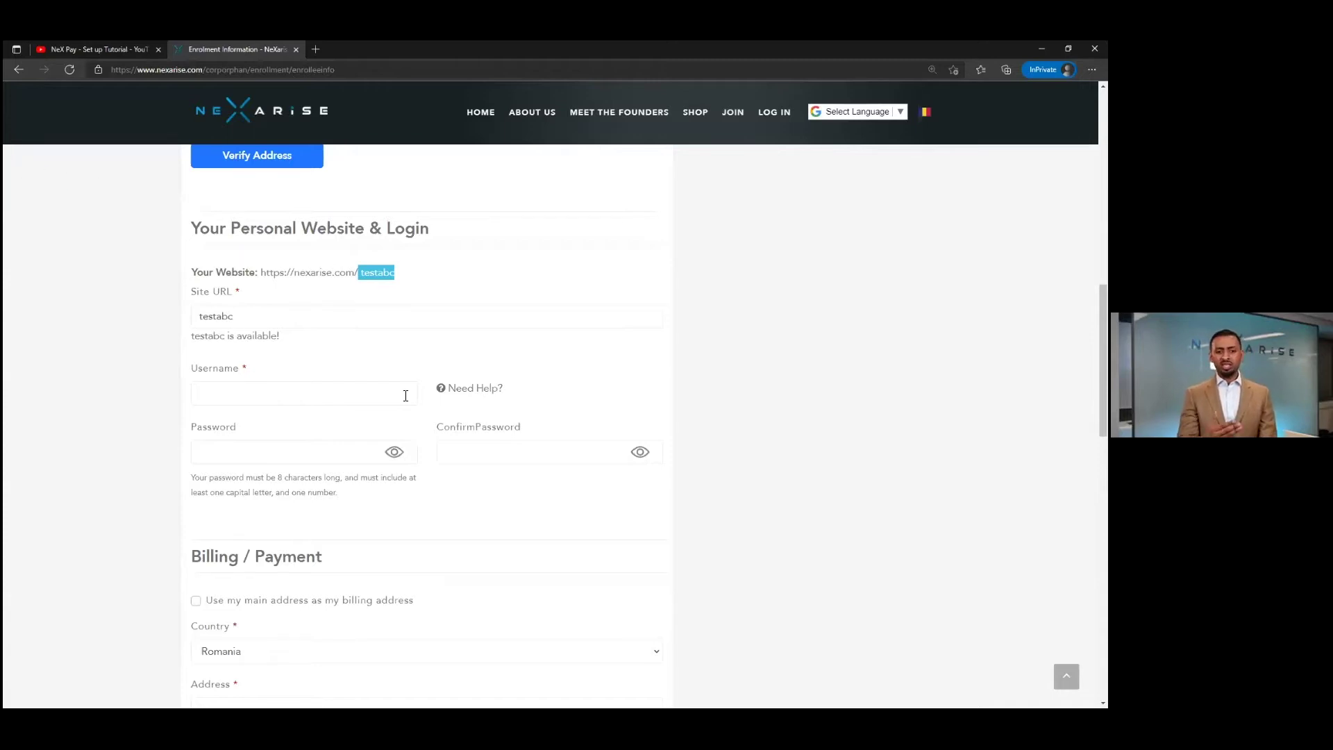
- Enter a username in the Username field and move on to Password
left_click(278, 392)
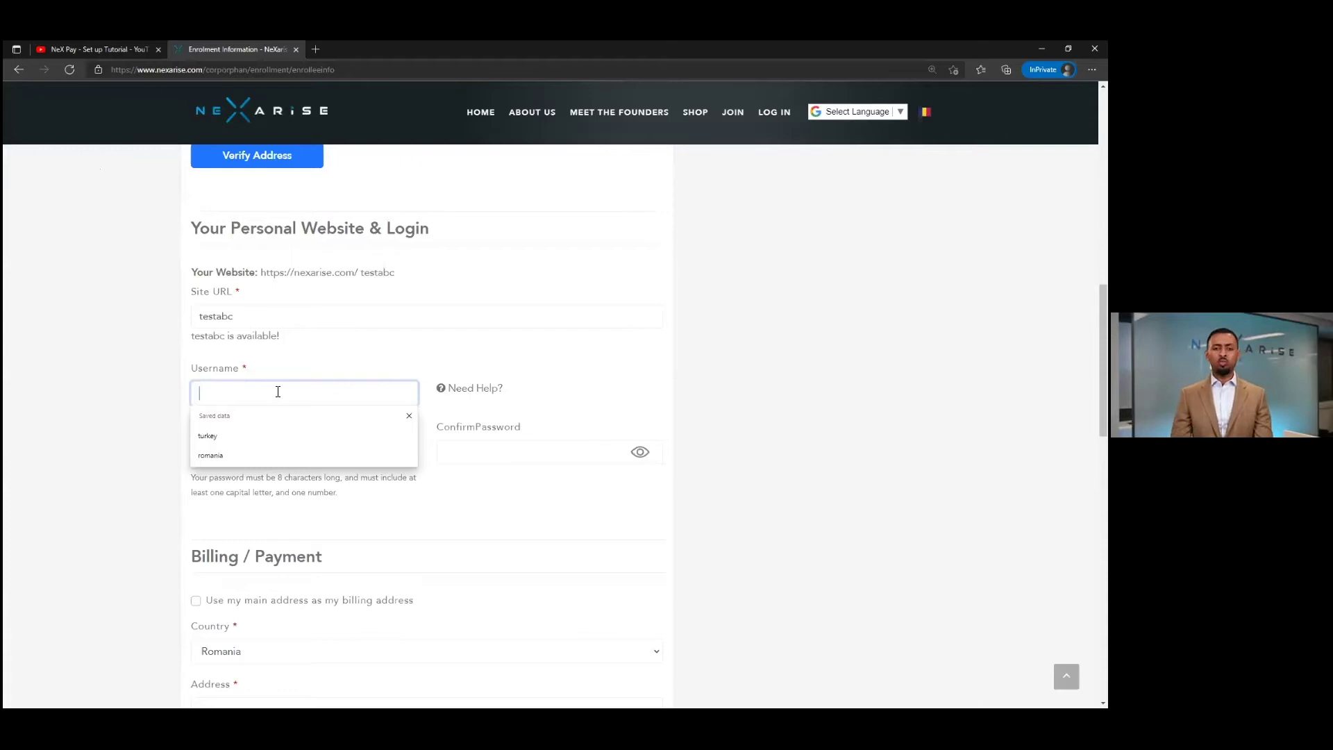
type("john")
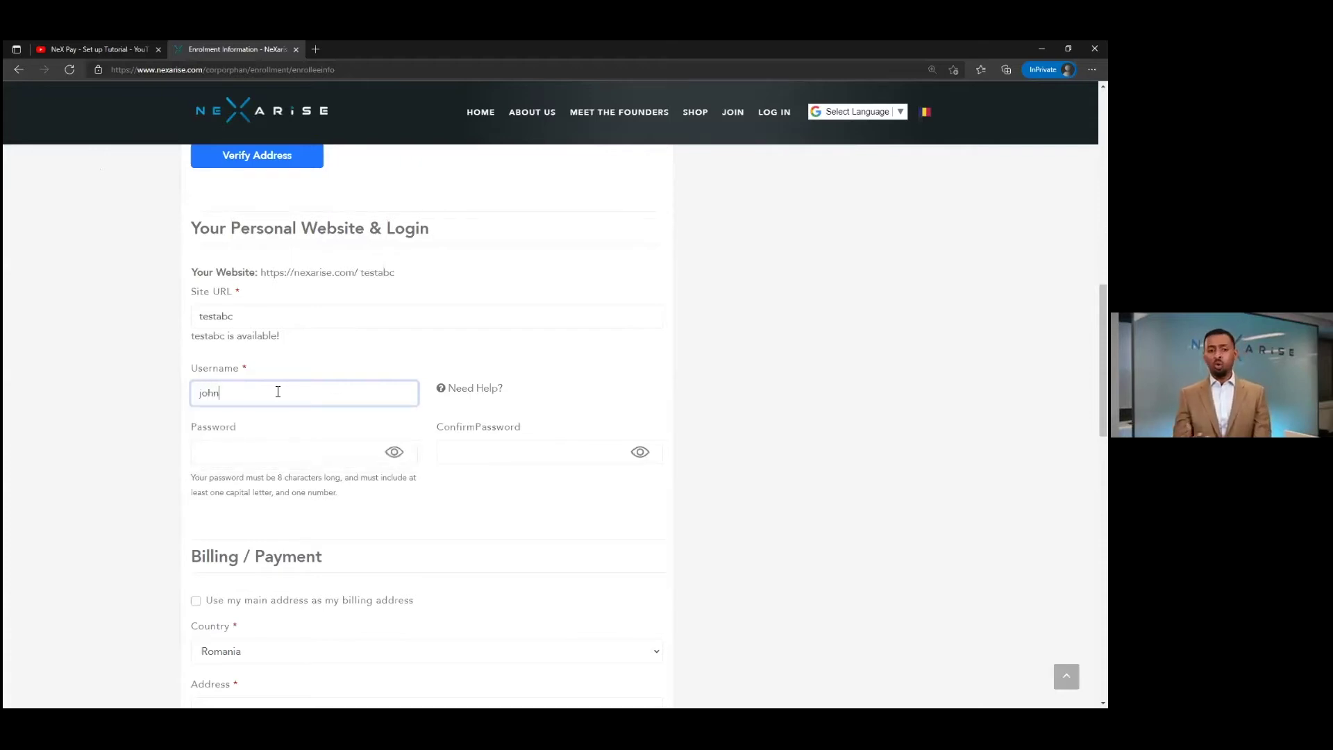
type("abc")
key("Tab")
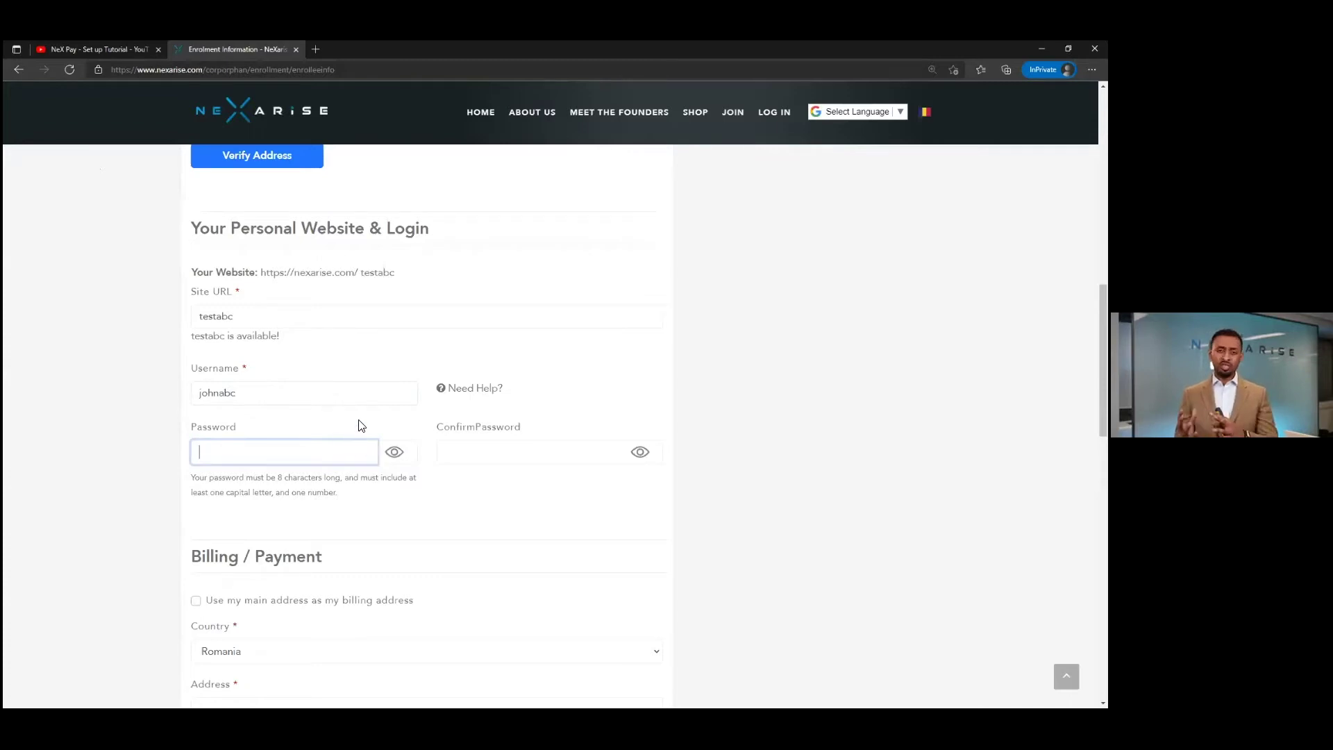
scroll(286, 388, "down", 1)
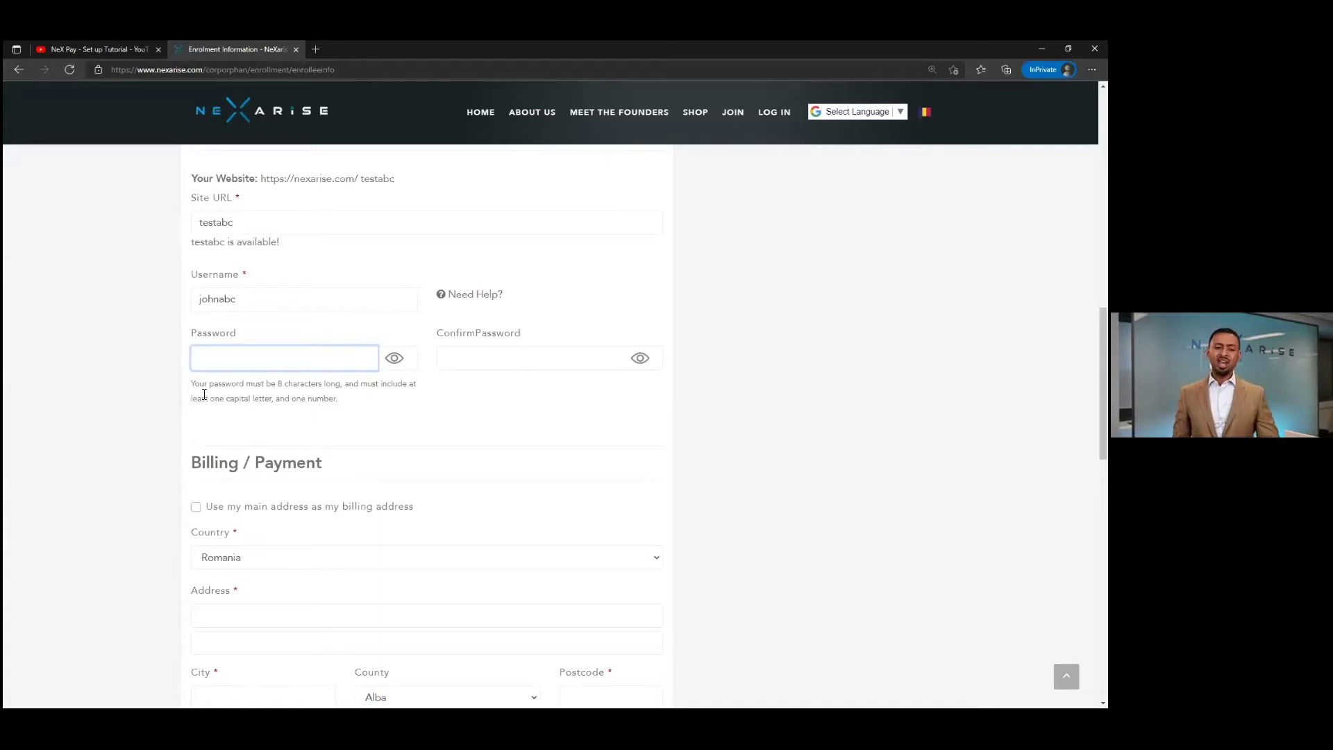
- Tick and untick the option to use the main address for billing
scroll(161, 386, "down", 3)
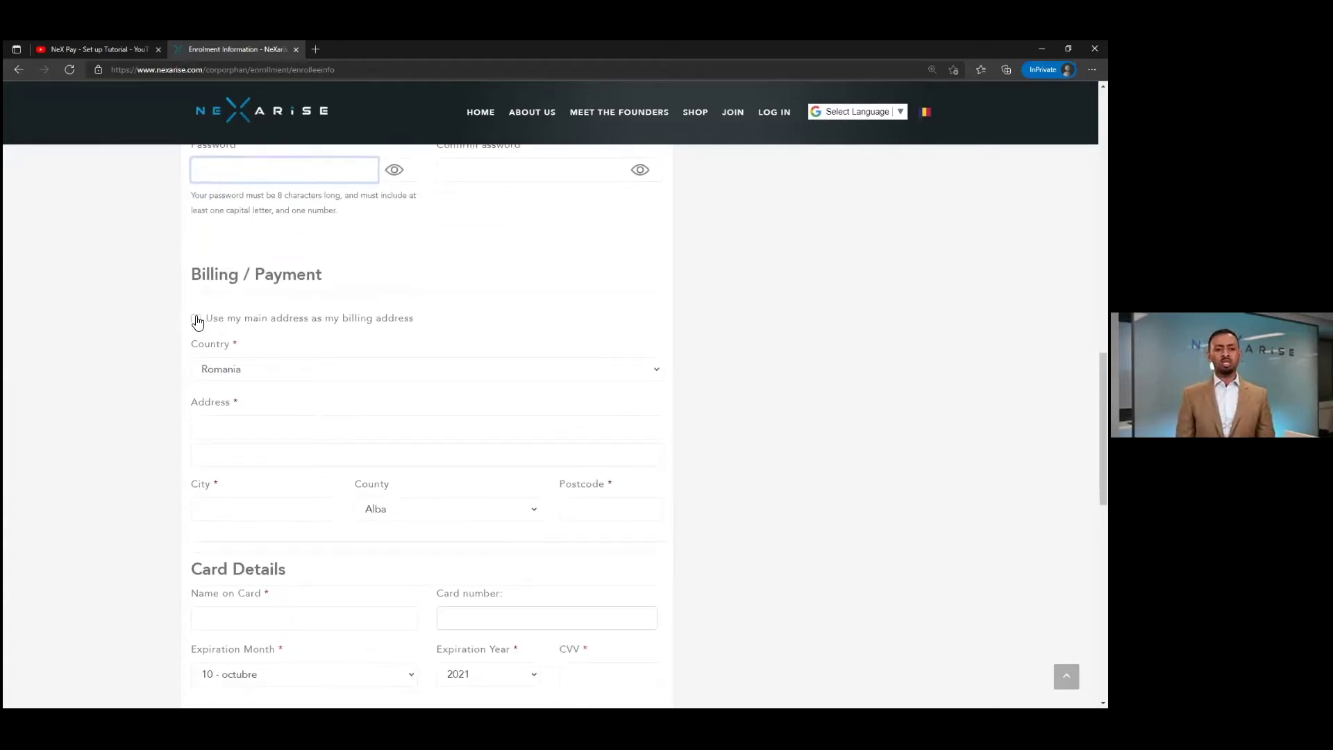
left_click(196, 319)
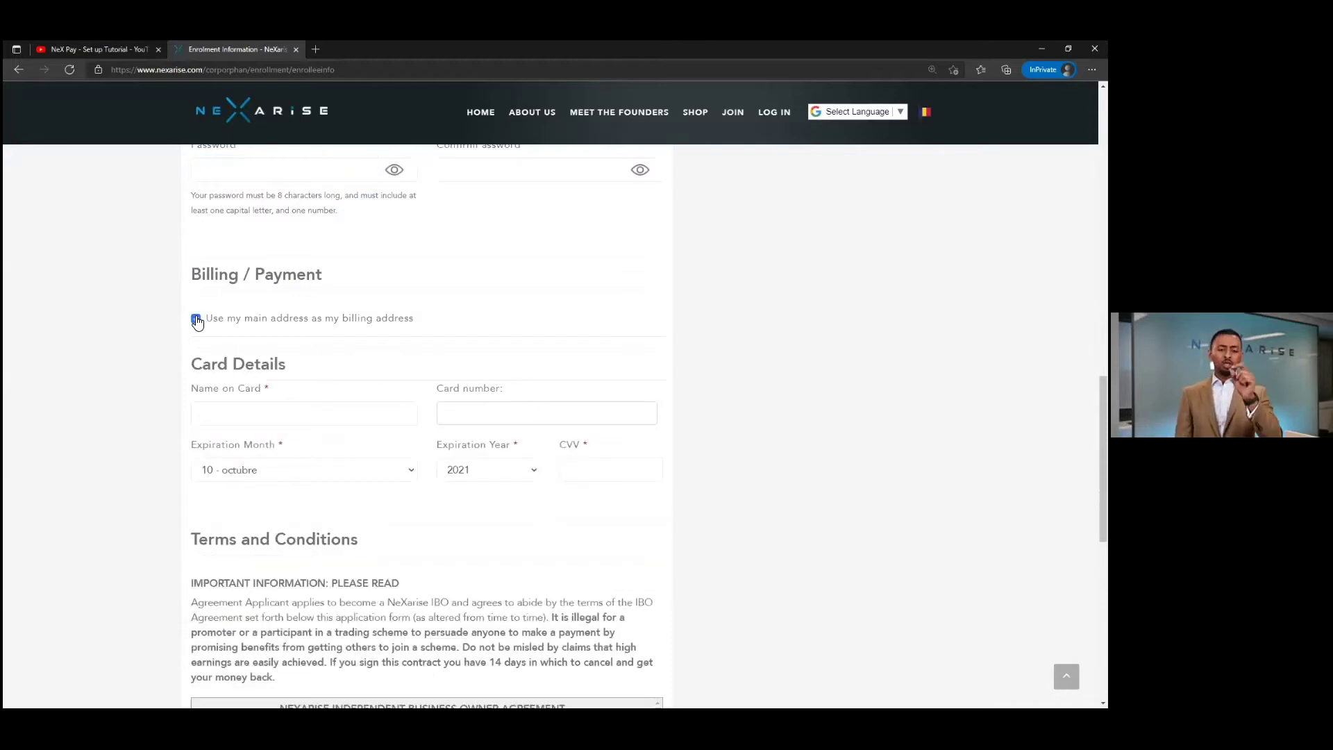
left_click(197, 321)
scroll(276, 309, "up", 1)
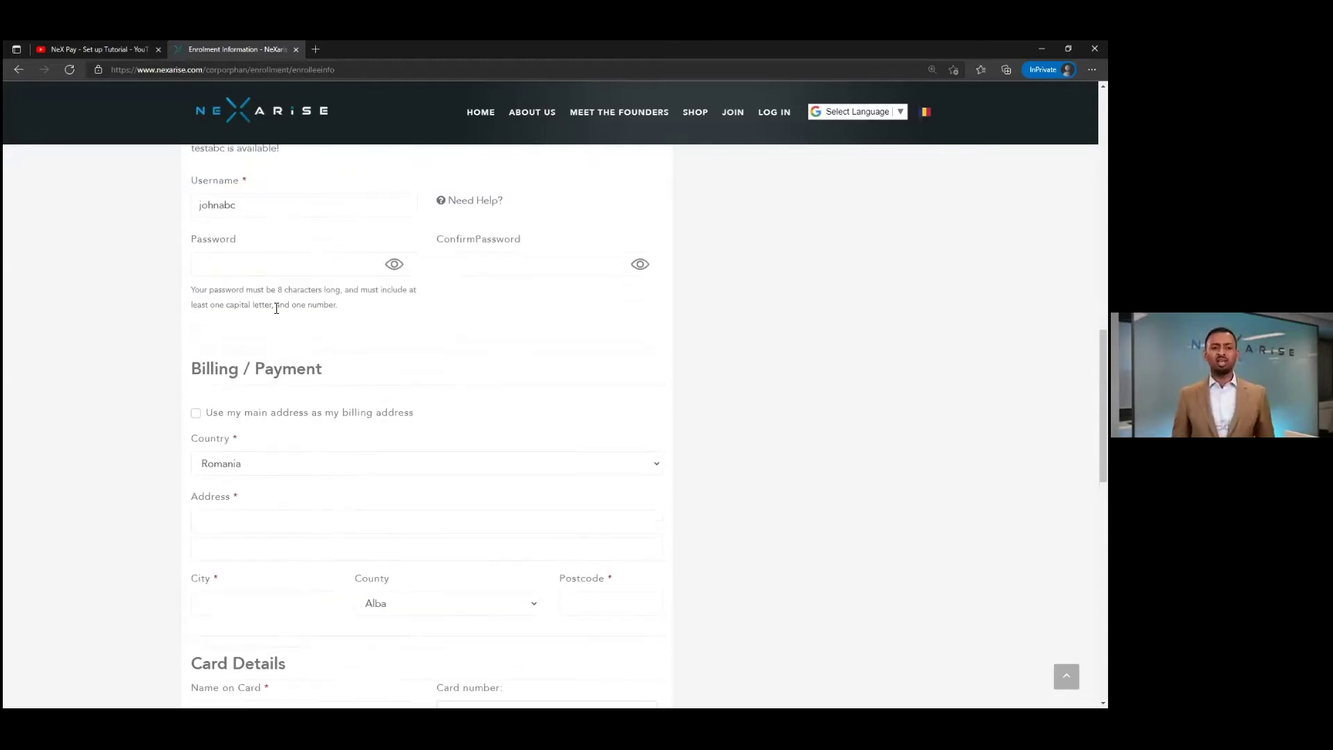
- Try a short password (flagged too weak), set billing to the main address, then clear the password
left_click(212, 268)
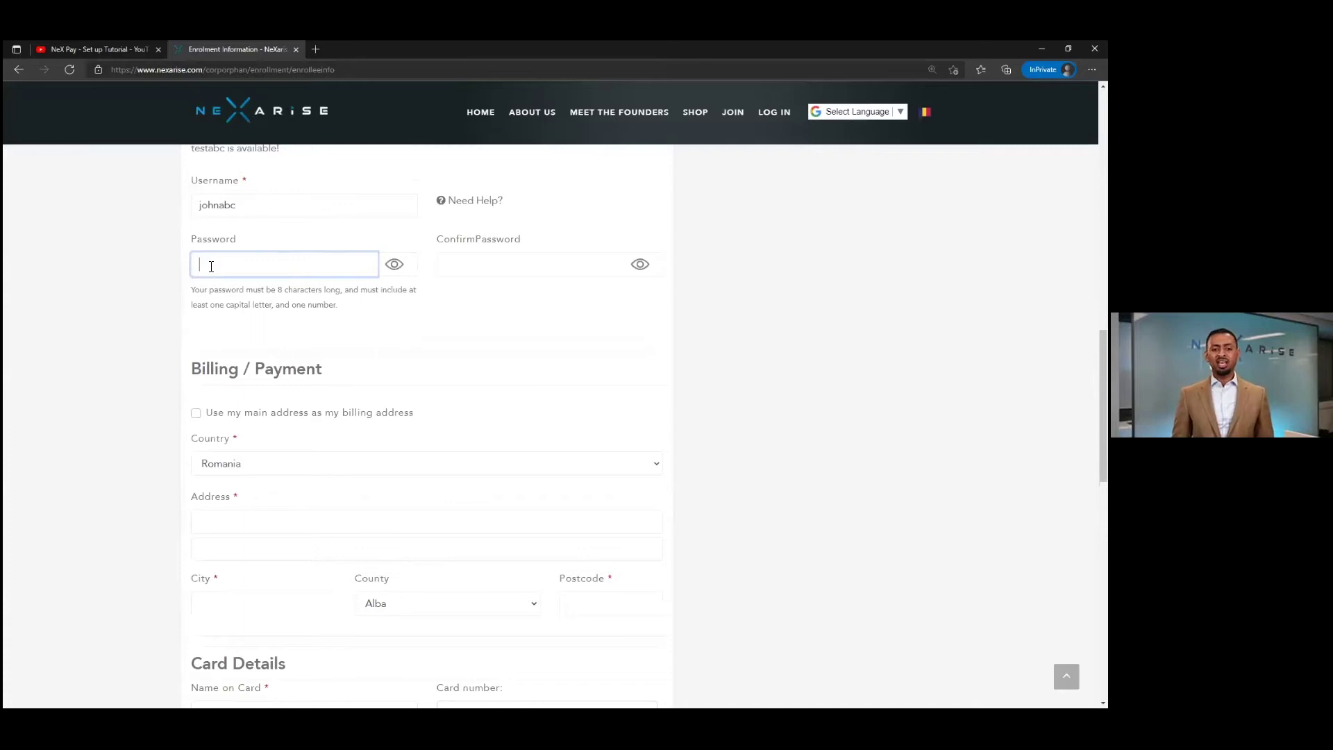
type("Te")
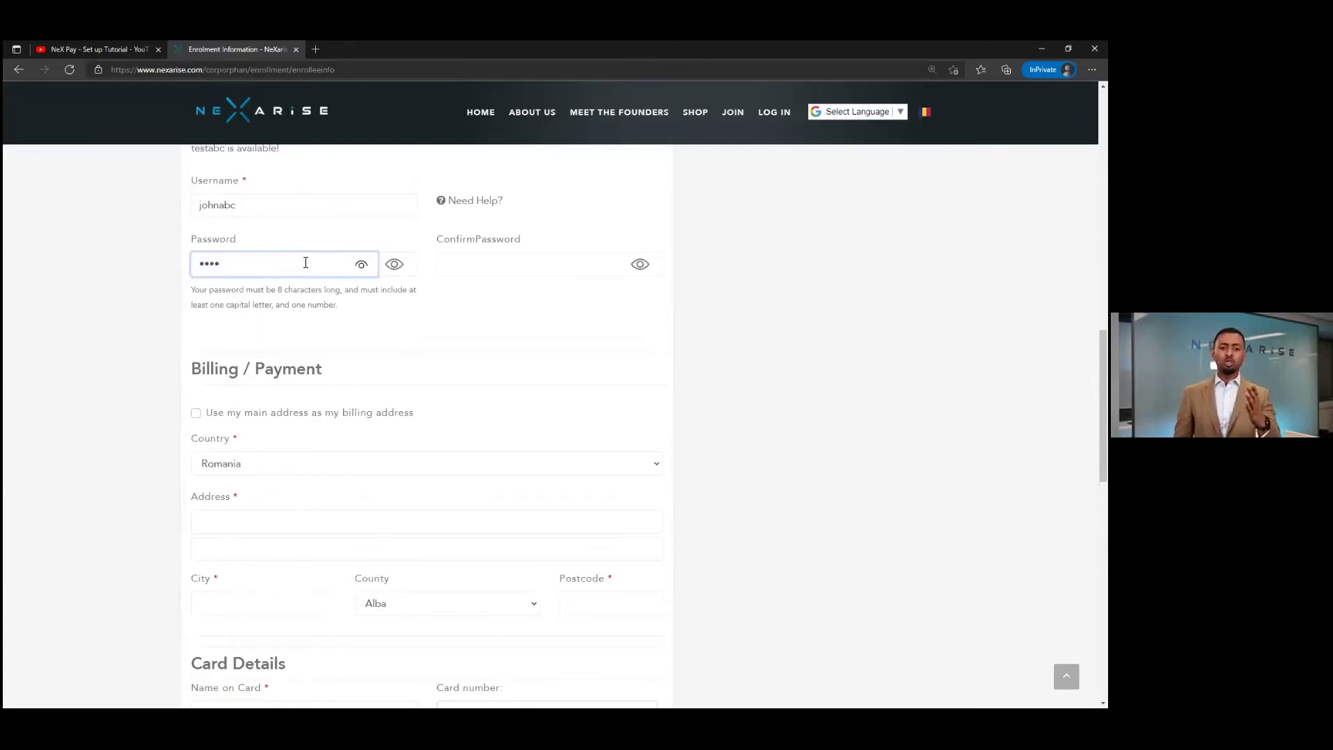
left_click(366, 270)
scroll(369, 335, "down", 1)
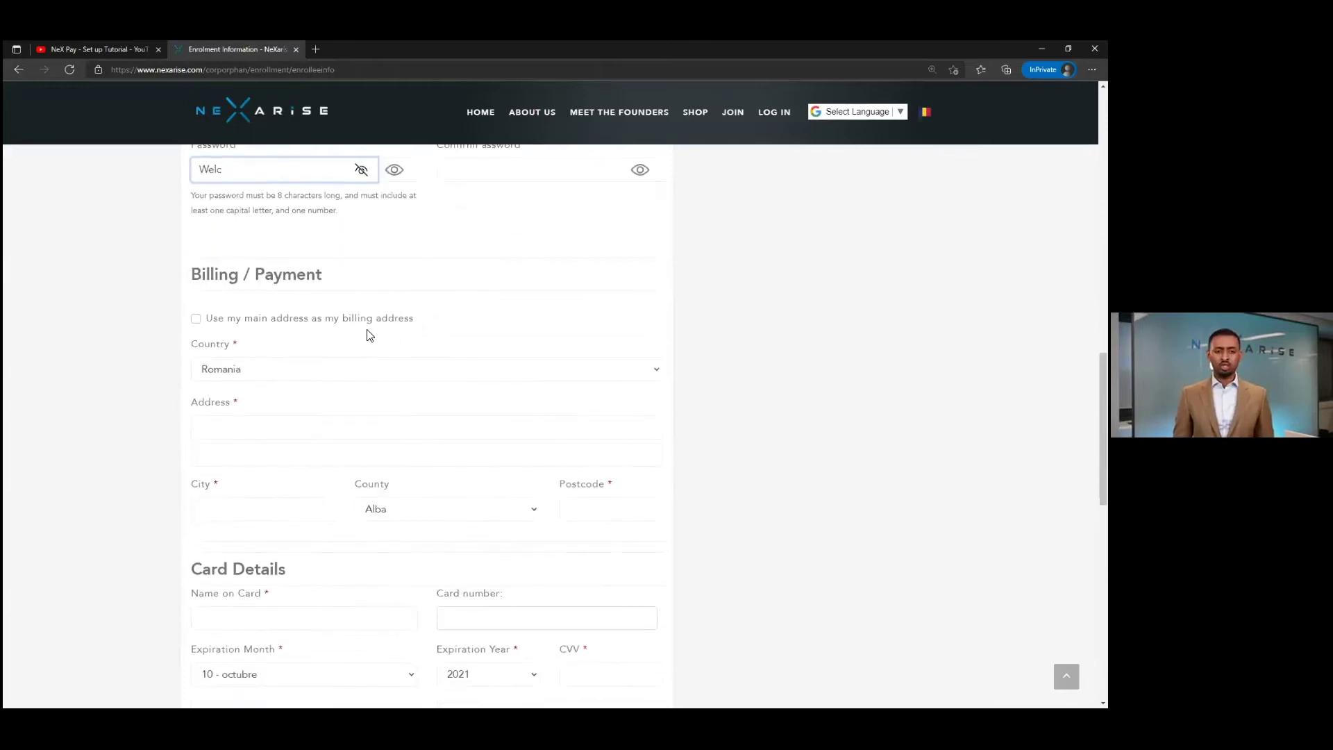
left_click(236, 319)
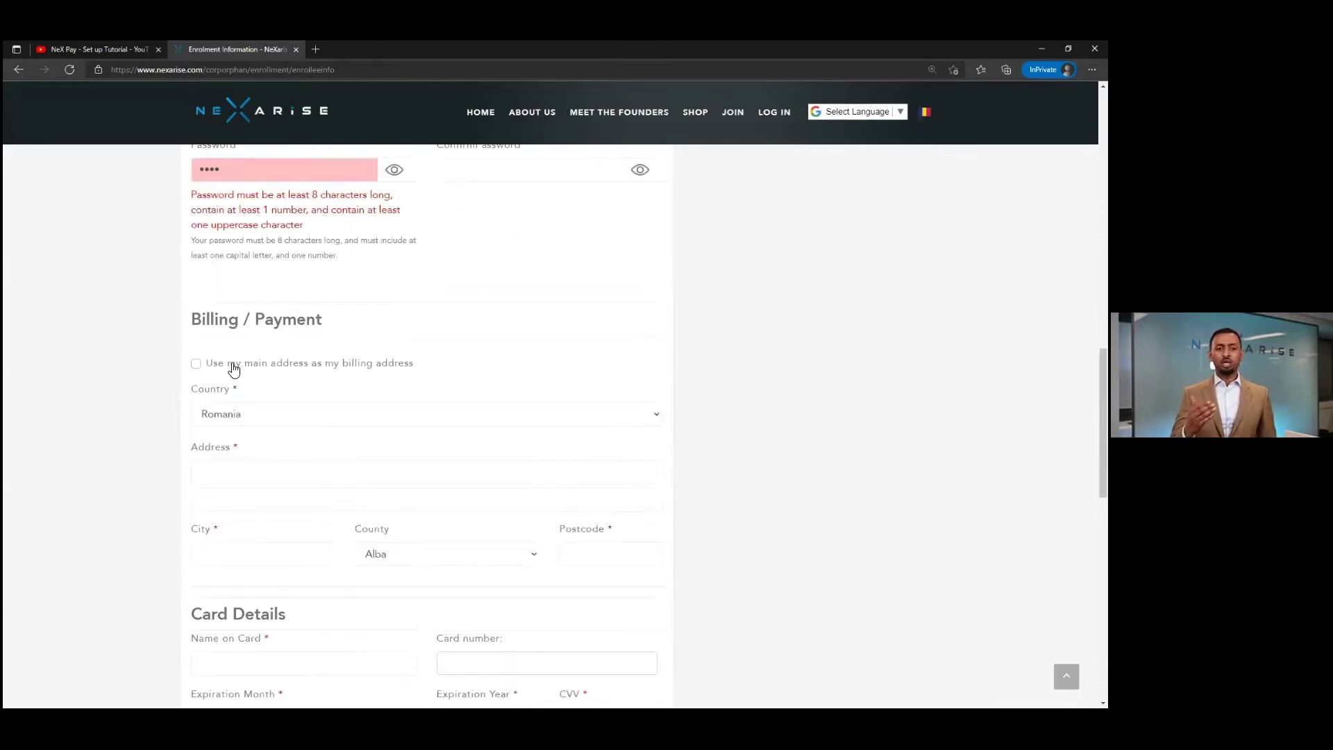
left_click(197, 363)
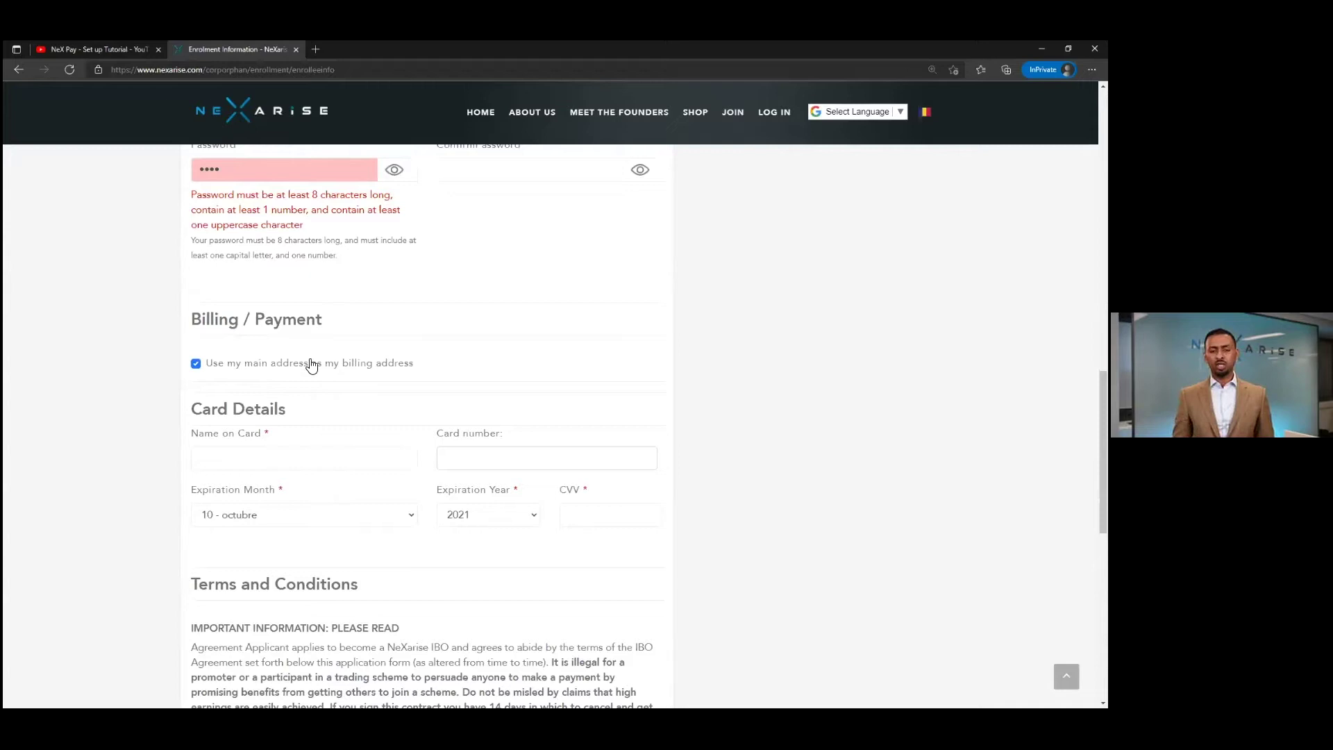
left_click(233, 176)
key("BackSpace")
key("BackSpace")
key("BackSpace")
key("BackSpace")
- Check the card expiry month and year lists unchanged, read the IBO agreement, and accept the terms
scroll(550, 343, "down", 3)
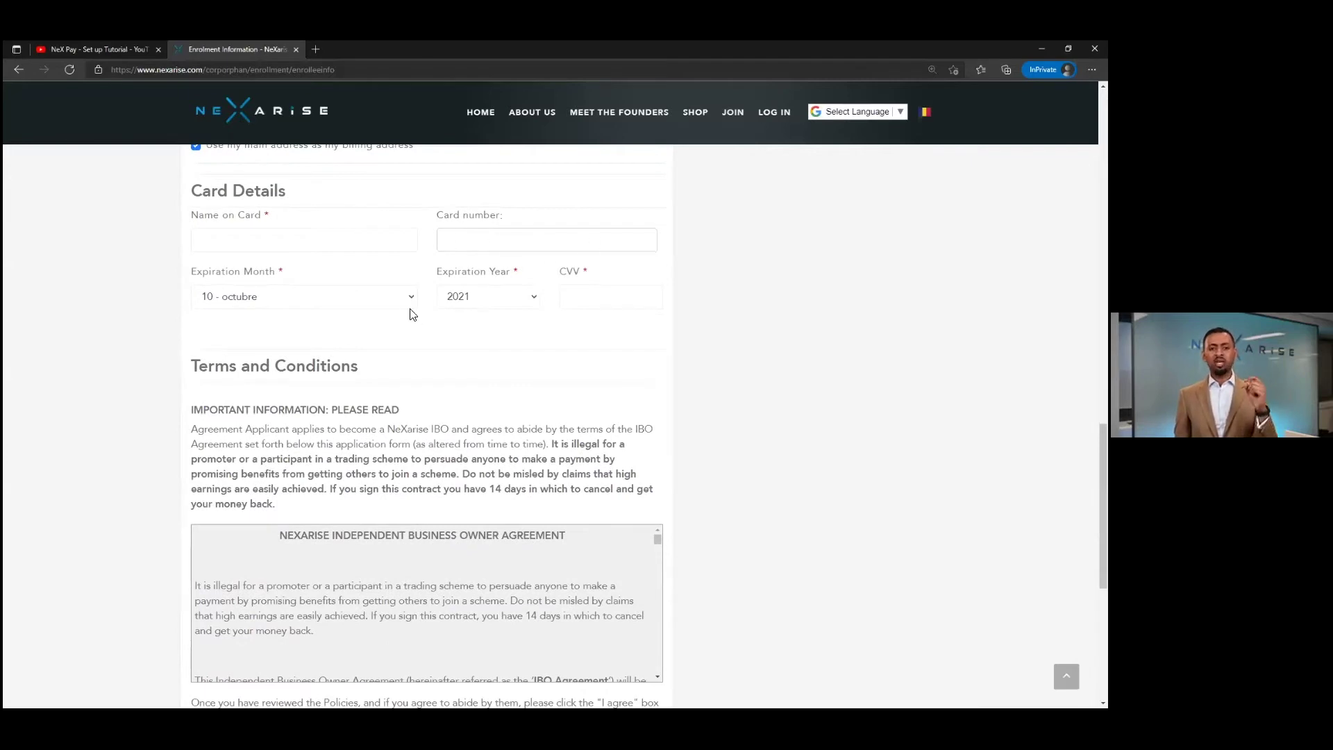
left_click(399, 298)
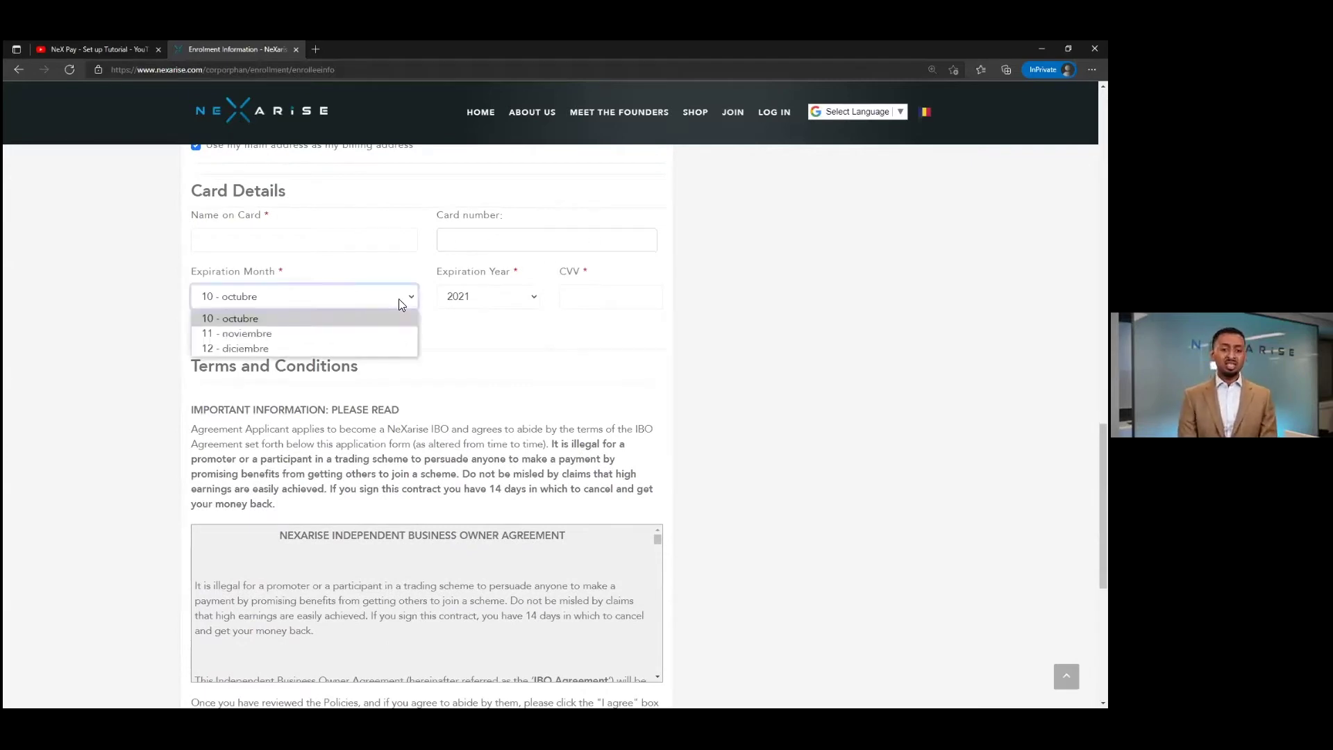
left_click(491, 298)
left_click(331, 304)
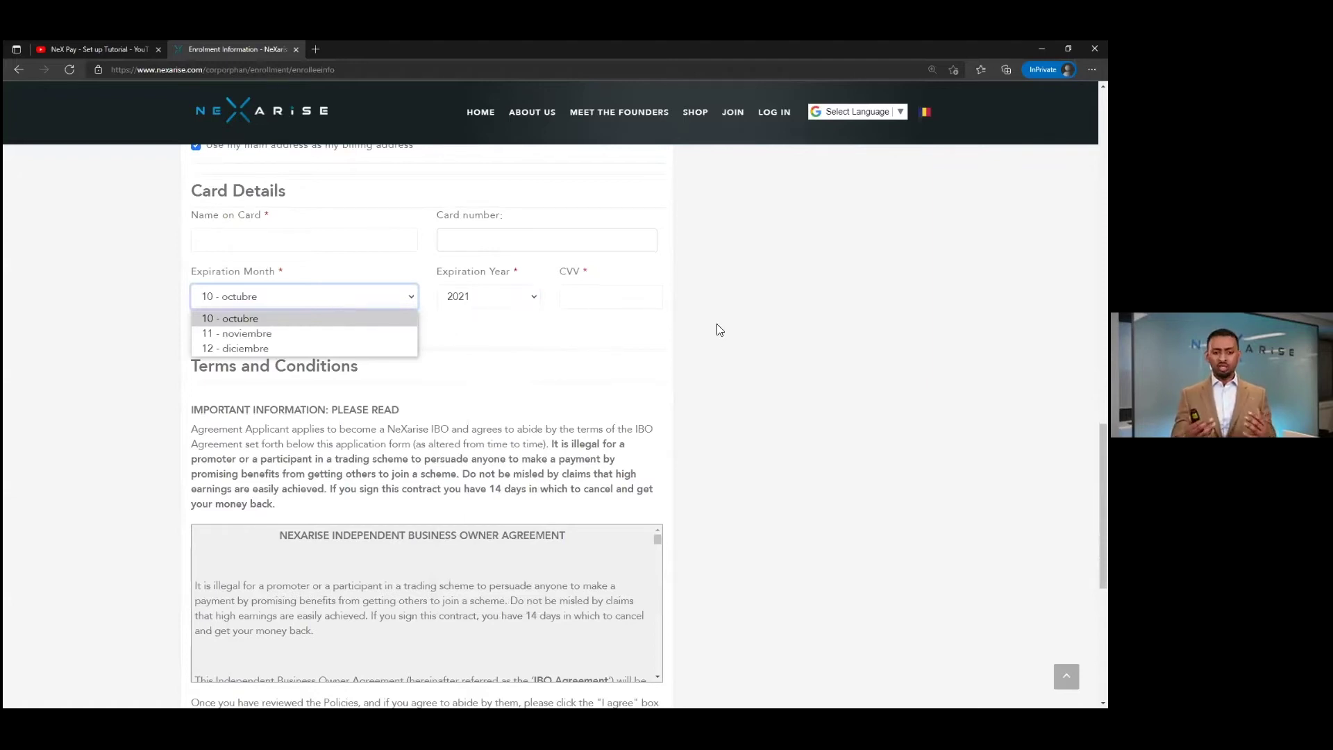
left_click(632, 328)
scroll(457, 355, "down", 3)
scroll(516, 412, "down", 5)
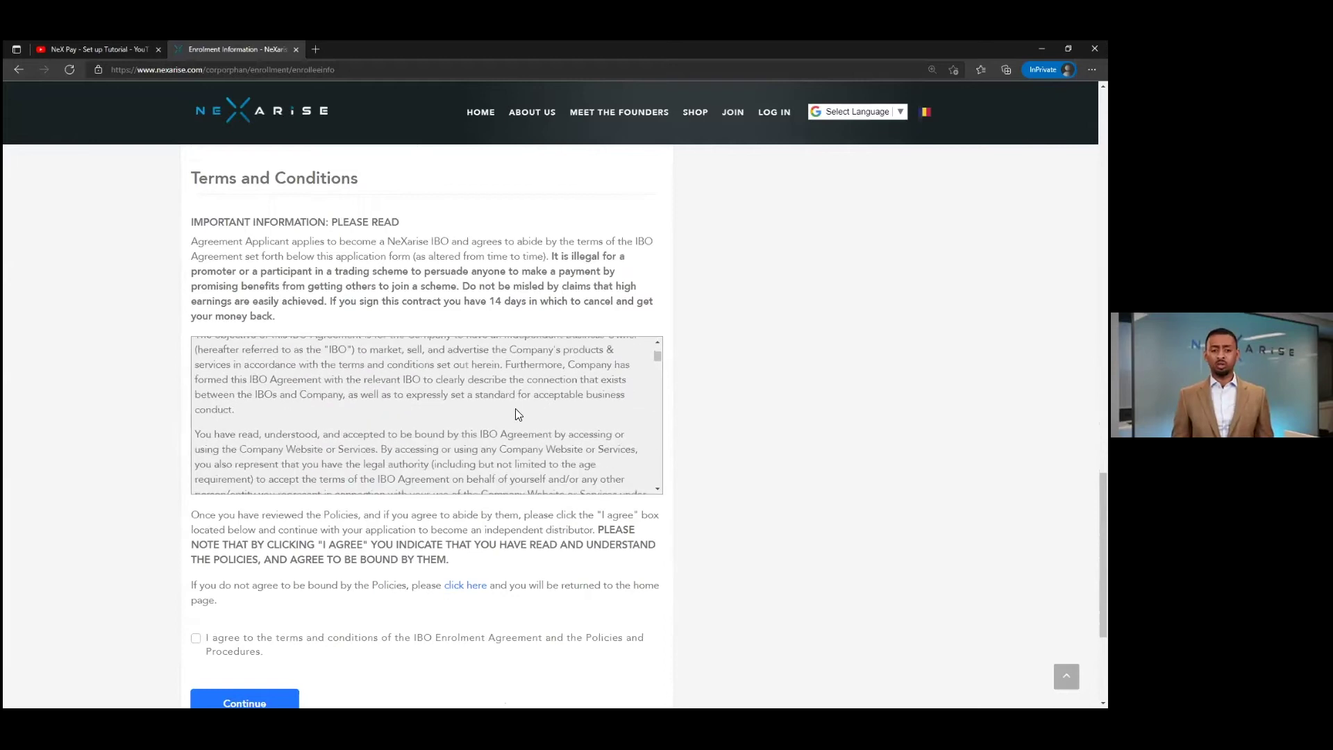
scroll(516, 408, "down", 5)
scroll(517, 408, "down", 8)
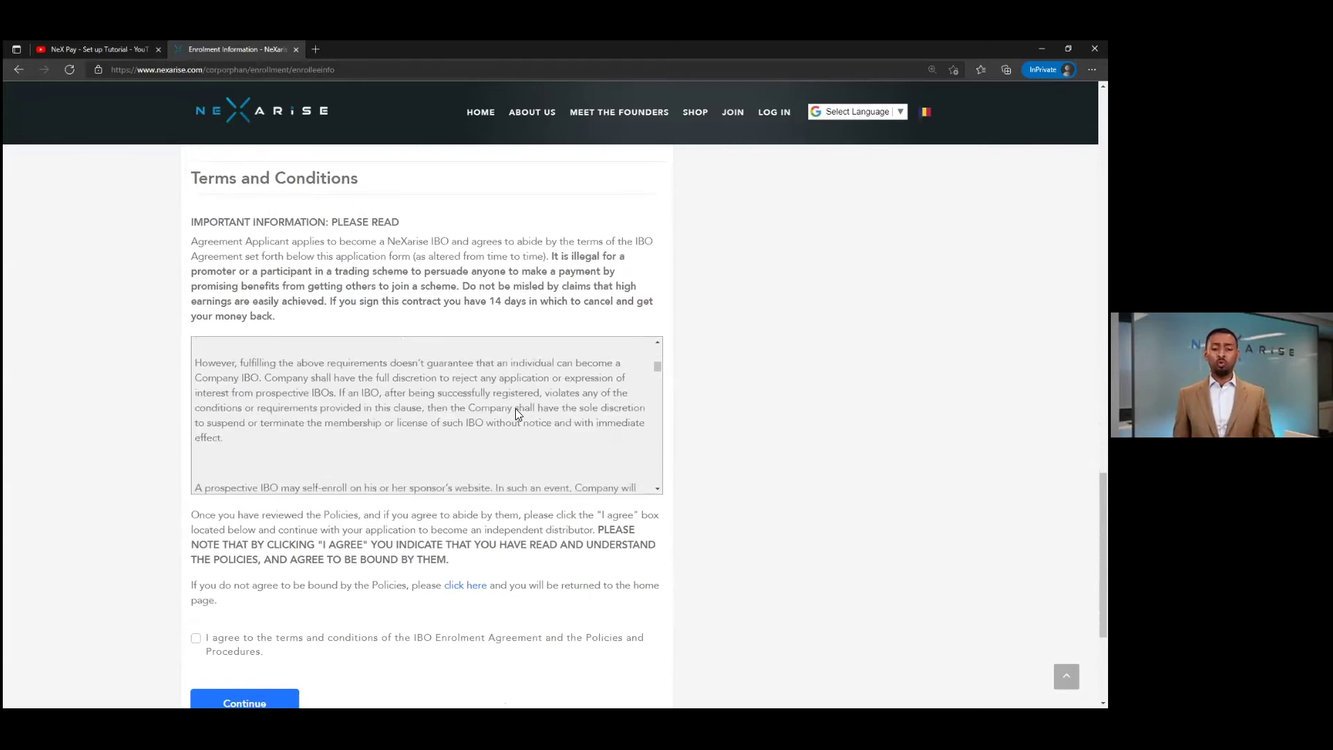
left_click_drag(660, 406, 548, 510)
scroll(416, 512, "down", 3)
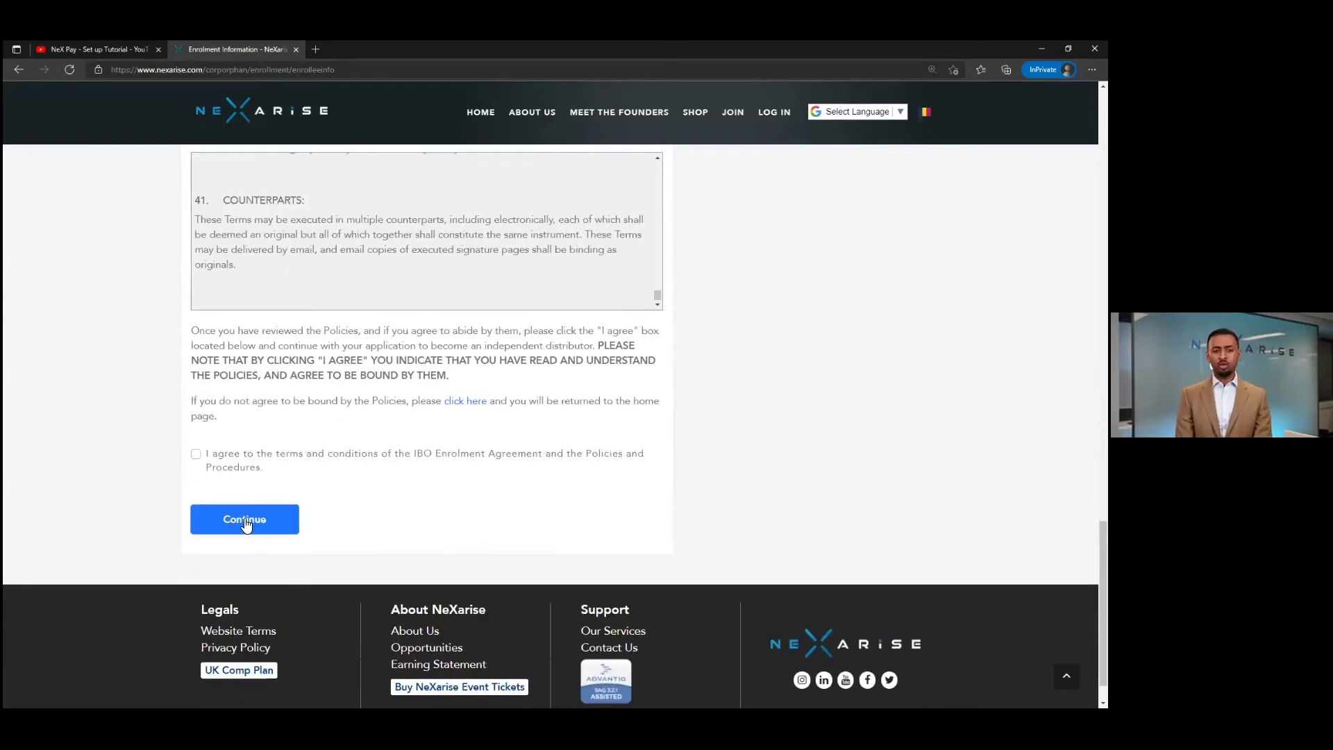